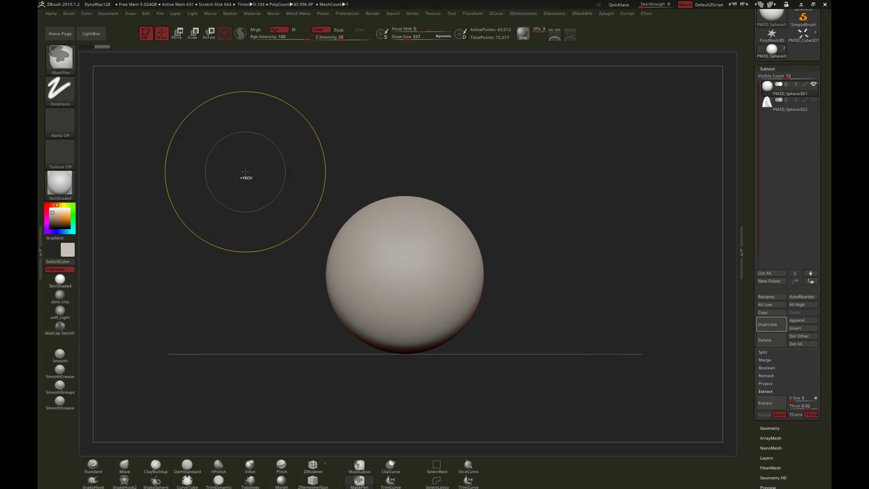
Choose the MaskSquare brush for masking and mask a square on the front of the sphere.
ctrl+click(62, 62)
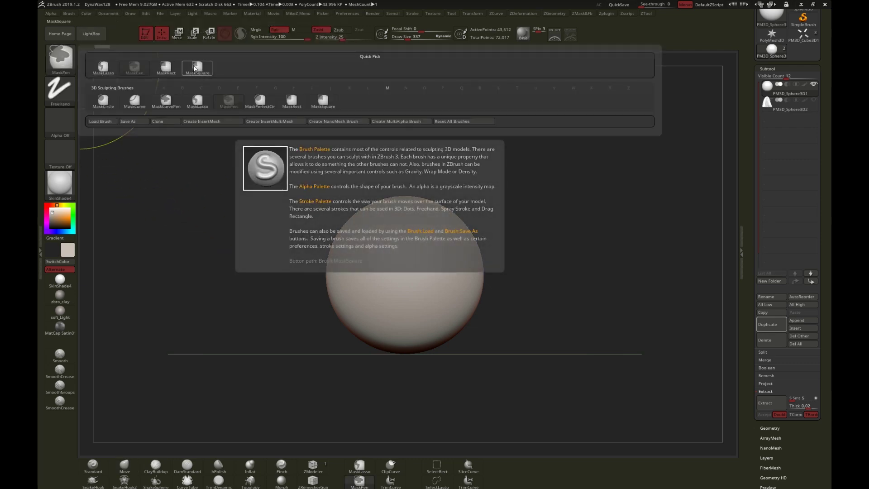
click(197, 68)
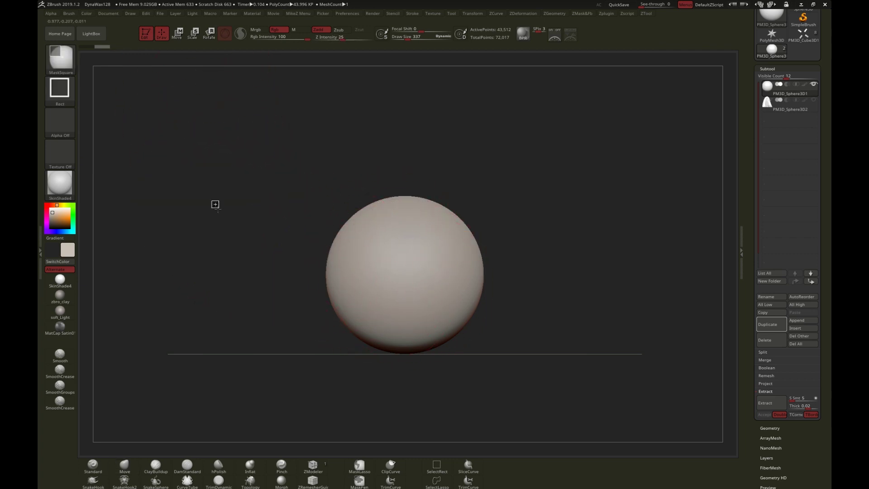
mouse_move(215, 204)
ctrl+mouse_down()
mouse_move(239, 248)
mouse_move(303, 287)
mouse_move(424, 313)
ctrl+mouse_up()
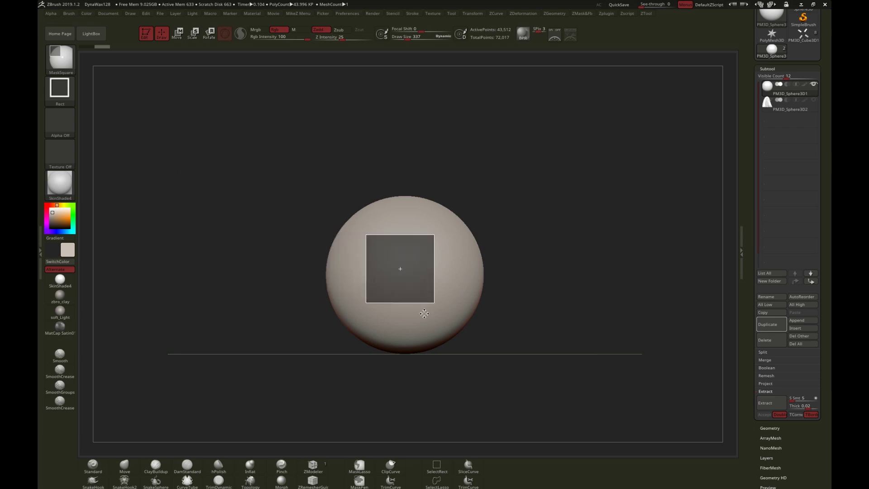
ctrl+drag(424, 313, 428, 321)
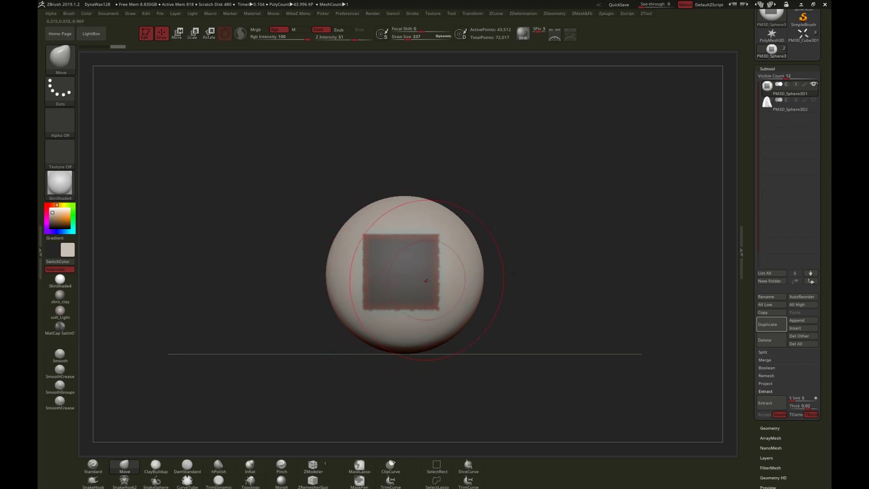
Clear the sphere's mask and subdivide its mesh by one level.
click(771, 70)
click(769, 79)
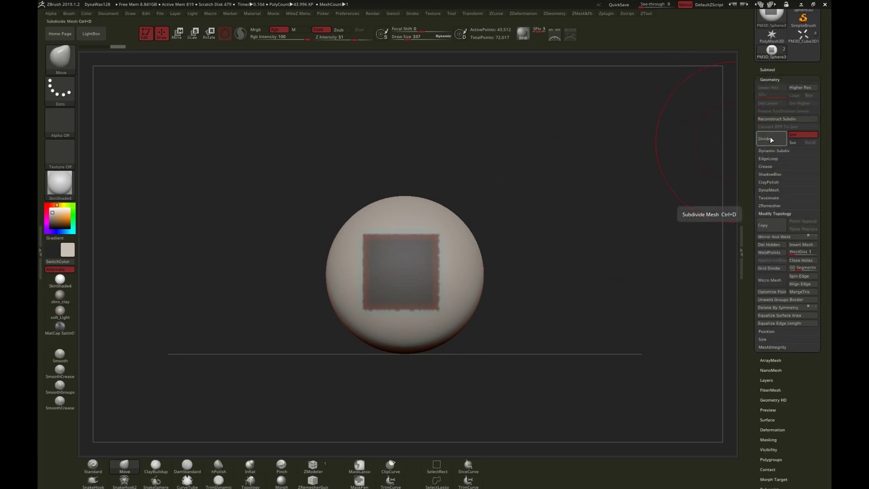
ctrl+drag(614, 208, 621, 258)
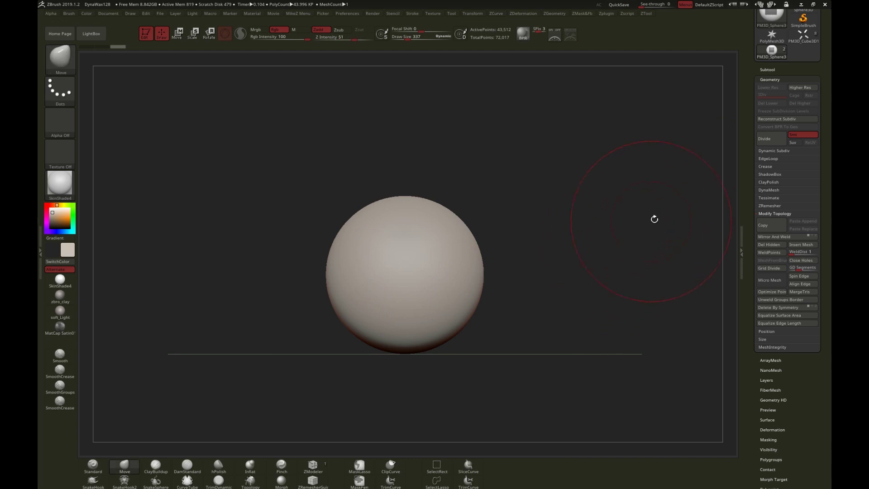
click(764, 138)
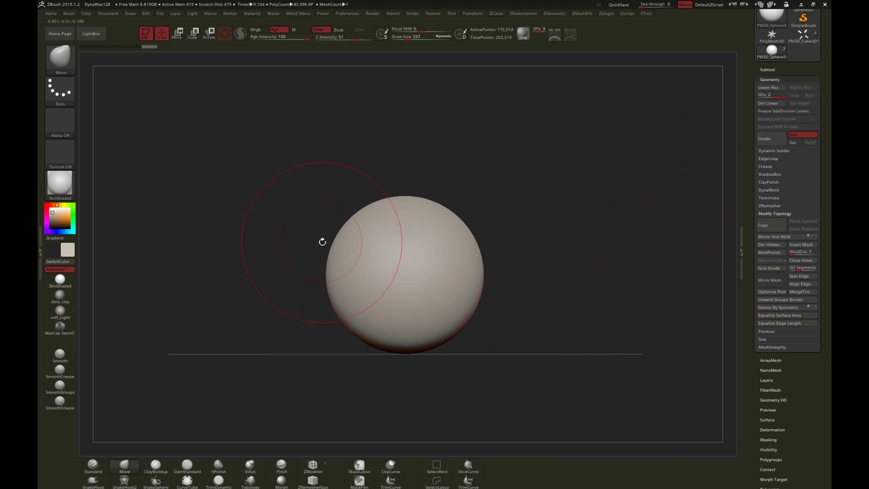
Mask a centred square on the sphere's front and preview its extraction at a thickness of 0.02.
key(ctrl)
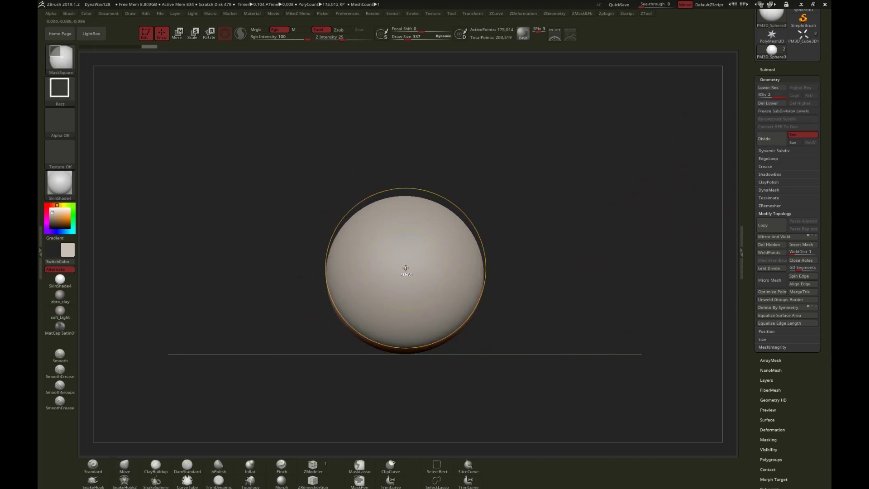
ctrl+drag(406, 268, 403, 339)
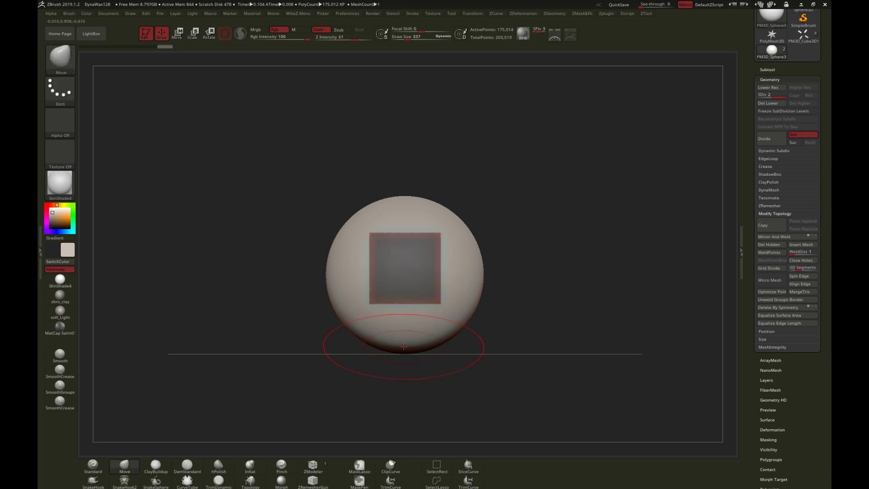
click(767, 70)
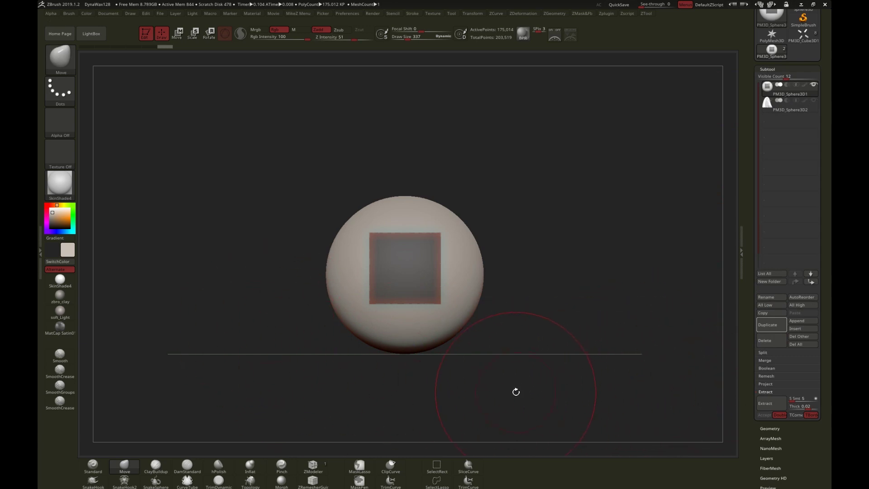
drag(516, 391, 491, 394)
mouse_move(288, 336)
alt+mouse_down()
mouse_move(331, 347)
mouse_move(279, 331)
mouse_move(285, 343)
mouse_move(261, 342)
alt+mouse_up()
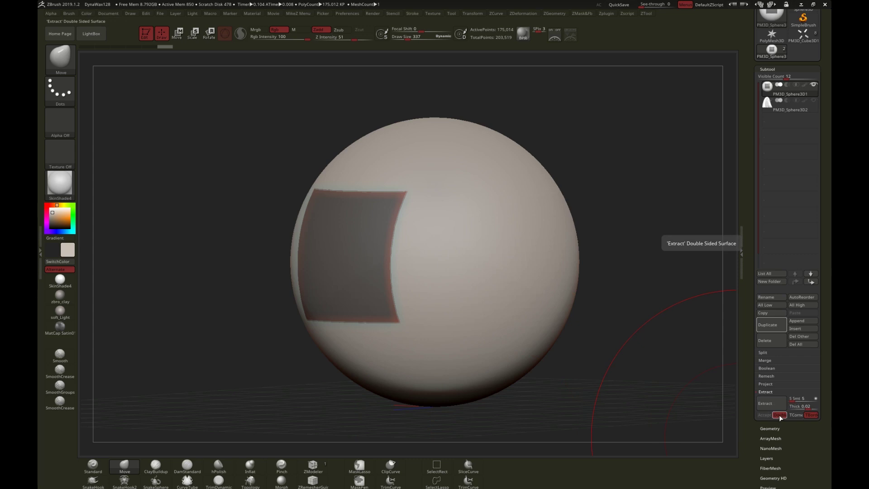
click(770, 404)
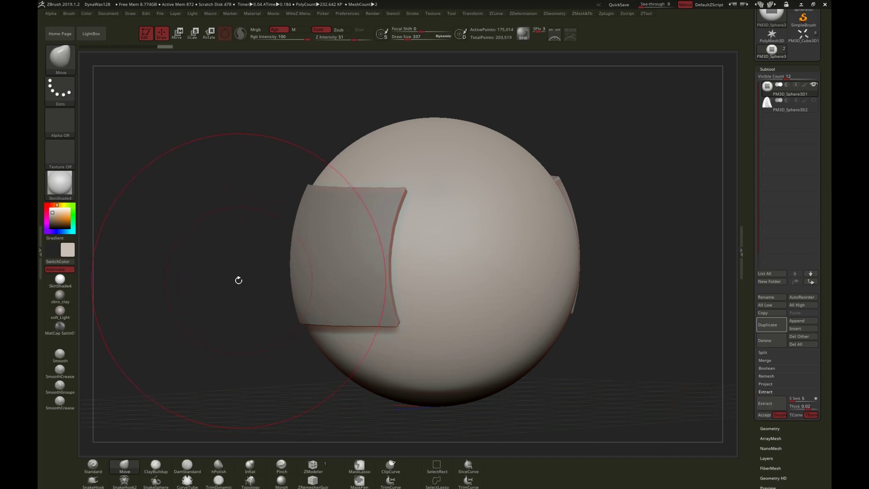
Remove the mask from the back of the sphere, leaving only the front square masked.
drag(241, 350, 219, 347)
key(ctrl)
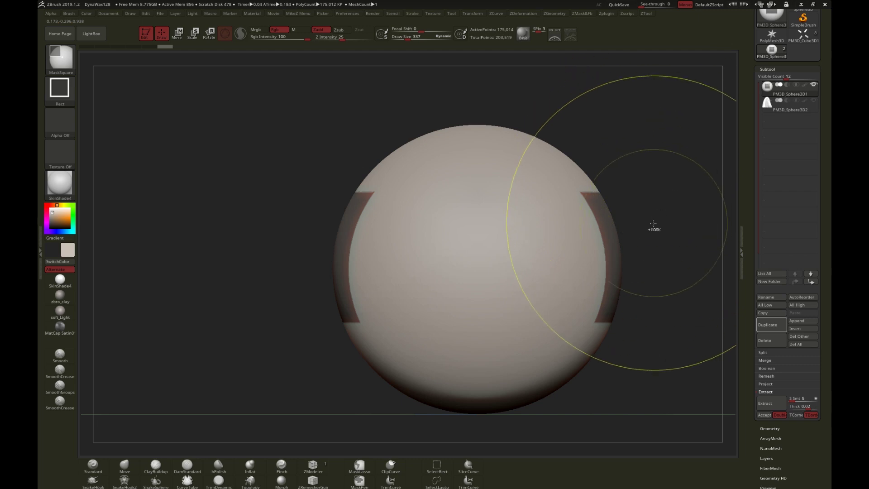
ctrl+drag(653, 243, 636, 443)
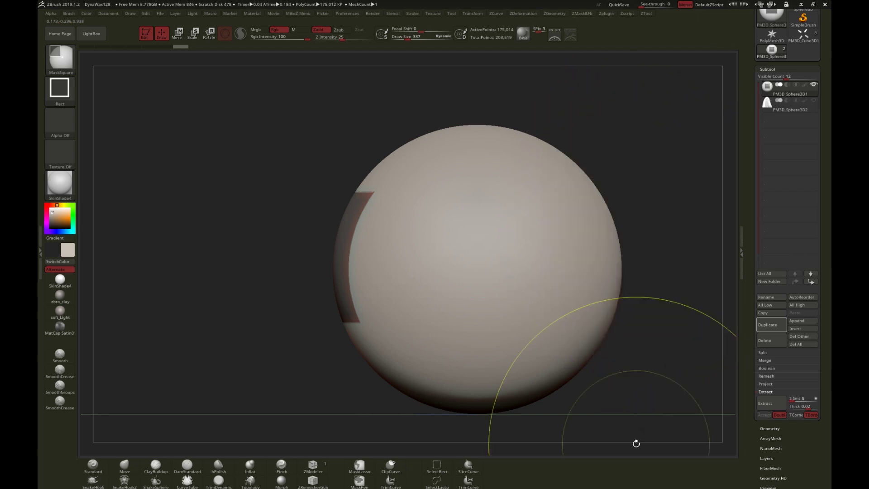
drag(226, 349, 290, 354)
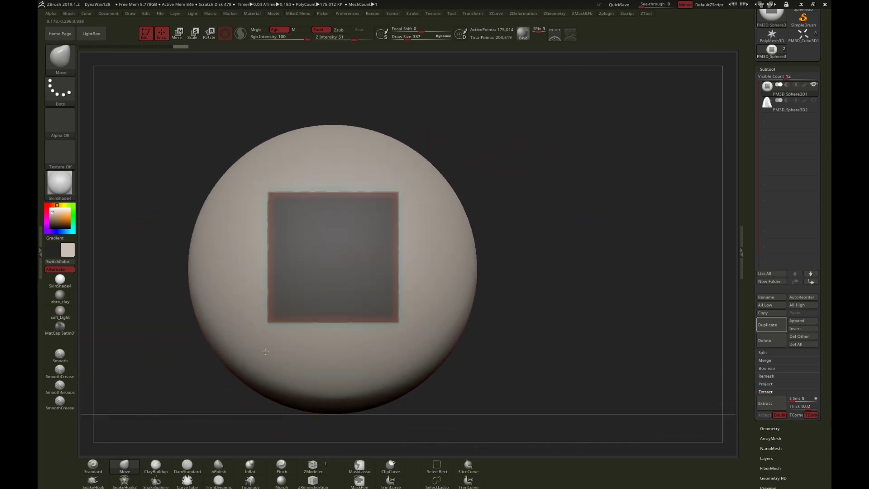
mouse_move(209, 355)
alt+mouse_down()
mouse_move(289, 357)
mouse_move(269, 361)
alt+mouse_up()
Set the brush draw size to 102 and extract the masked square at 0.06 thickness as a new subtool.
key(space)
mouse_move(301, 361)
mouse_down()
mouse_move(319, 361)
mouse_move(291, 359)
mouse_up()
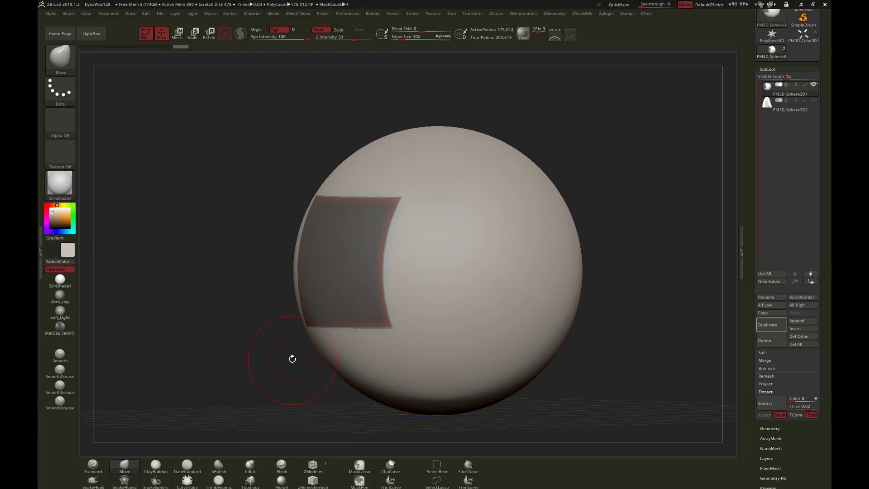
alt+right_drag(264, 347, 292, 351)
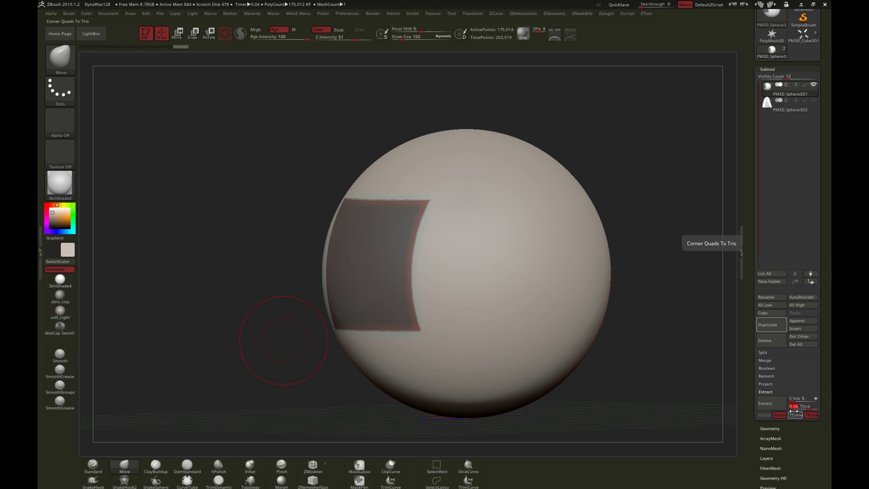
click(767, 404)
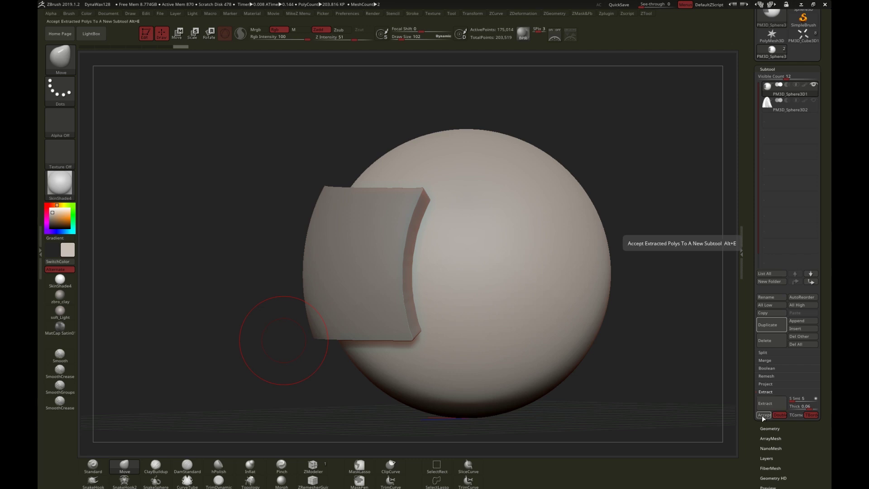
click(762, 414)
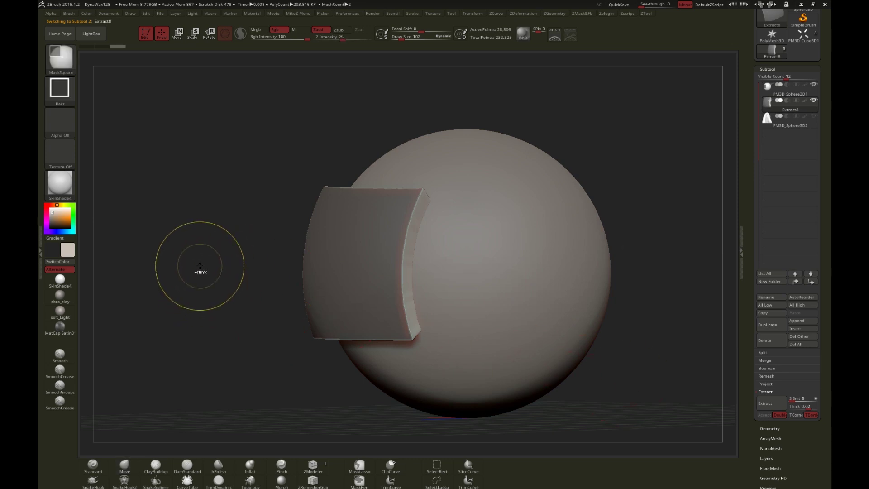
Clear the mask on the extracted panel, show its PolyFrame wireframe and select the Move brush.
mouse_move(199, 245)
ctrl+mouse_down()
mouse_move(212, 312)
mouse_move(235, 317)
mouse_move(199, 299)
mouse_move(228, 285)
ctrl+mouse_up()
key(shift+f)
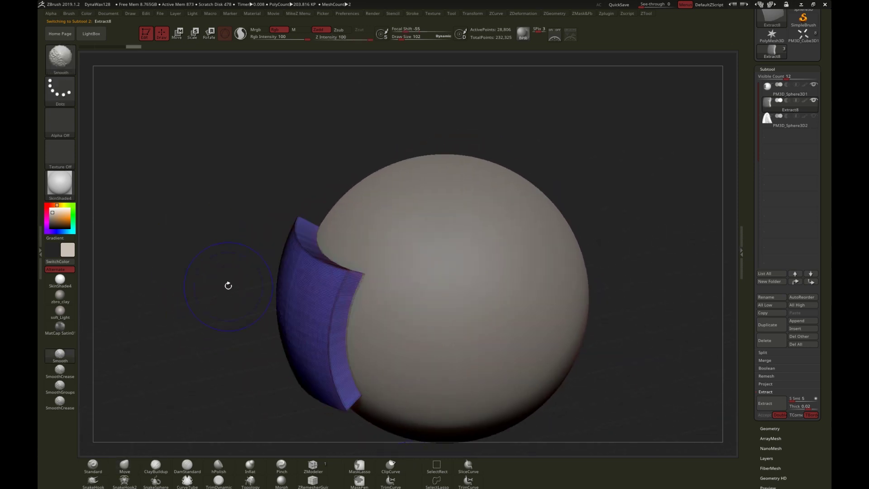
key(b)
key(m)
key(v)
drag(212, 362, 216, 334)
Isolate the extracted panel's polygroups, give its outer face a distinct polygroup colour, and show the whole panel again.
ctrl+shift+click(305, 301)
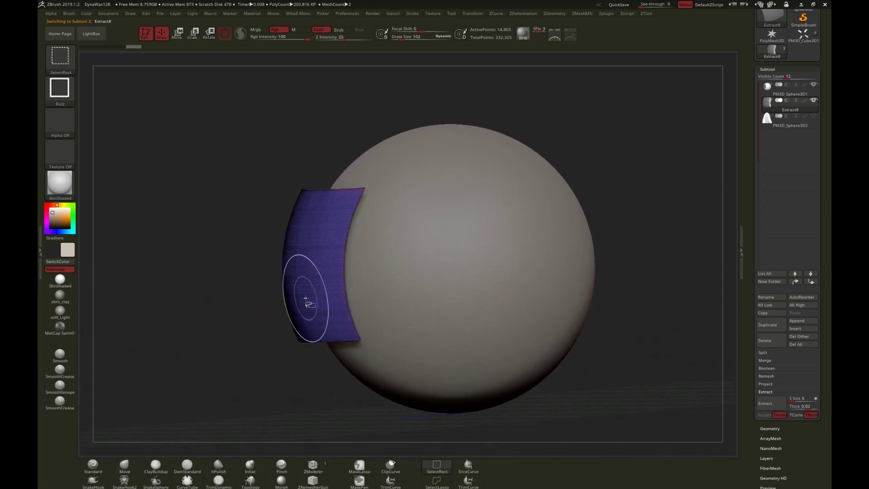
ctrl+shift+click(304, 296)
ctrl+shift+click(214, 310)
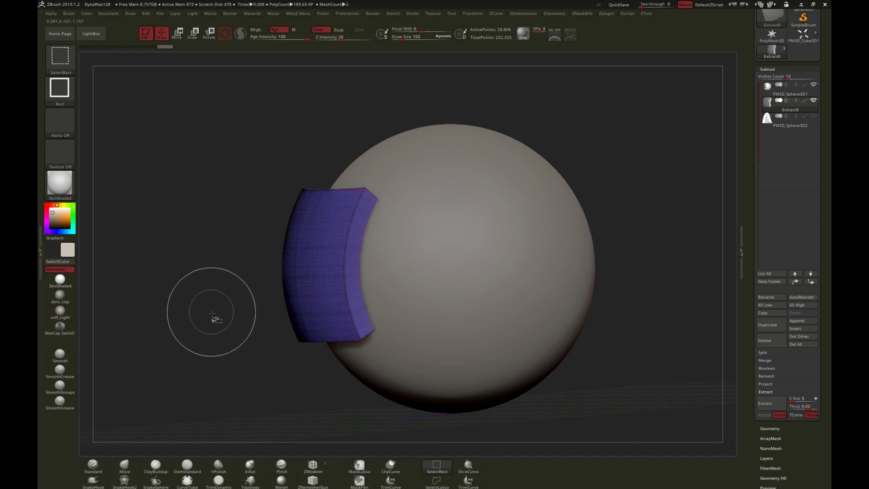
ctrl+shift+click(226, 359)
ctrl+shift+click(313, 288)
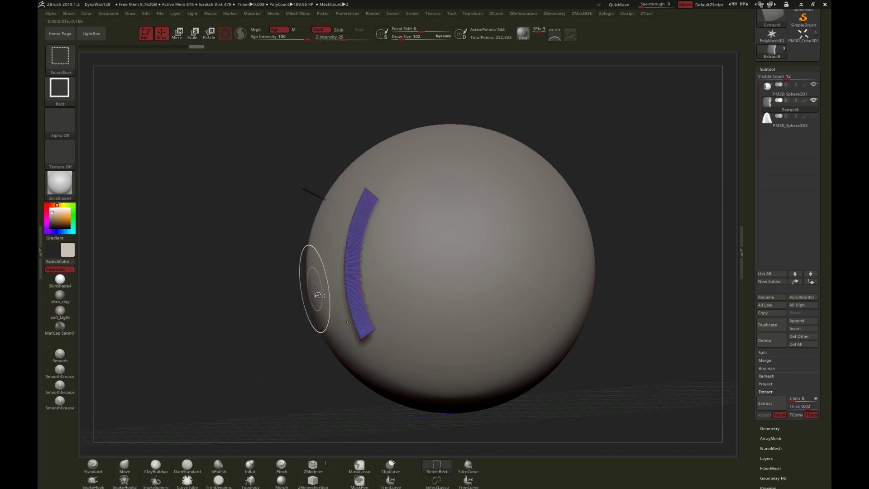
mouse_move(251, 272)
mouse_down()
mouse_move(266, 314)
mouse_move(240, 291)
mouse_move(204, 305)
mouse_move(217, 305)
mouse_move(215, 221)
mouse_move(196, 287)
mouse_move(241, 312)
mouse_move(229, 305)
mouse_up()
ctrl+shift+click(184, 268)
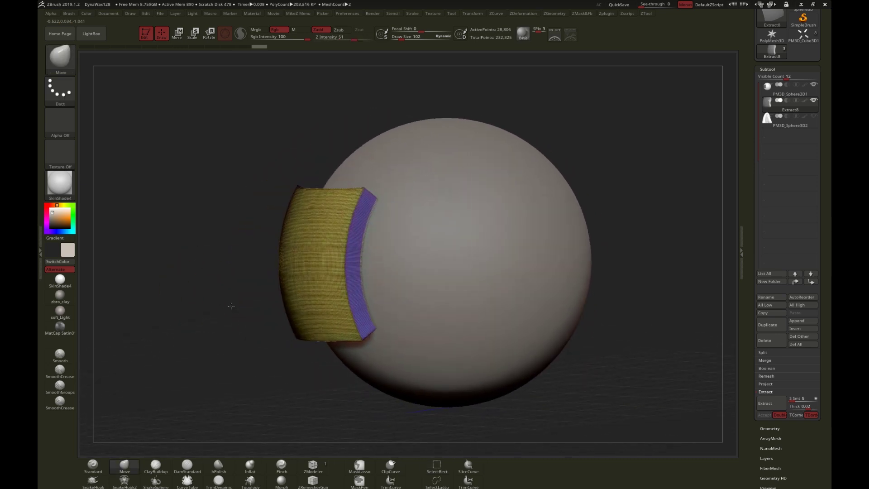
Make the cloth subtool PM3D_Sphere3D2 active and hide the sphere so only the cloth shows.
drag(287, 315, 314, 306)
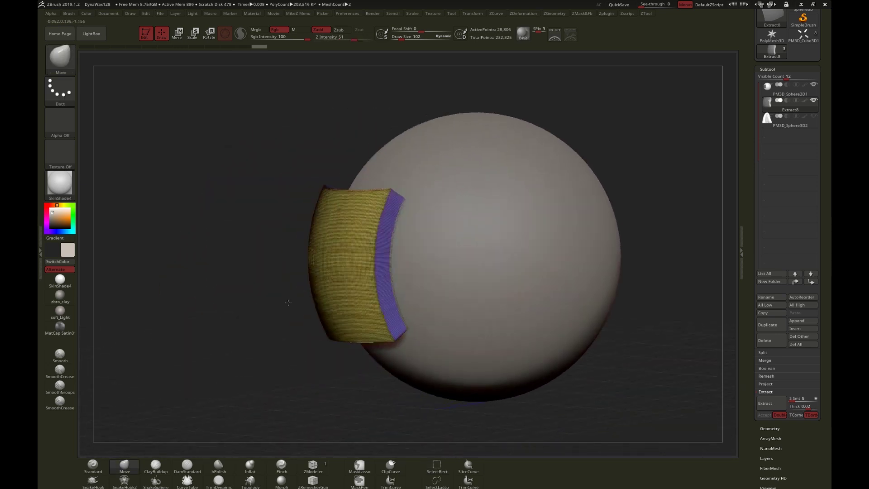
drag(288, 303, 303, 288)
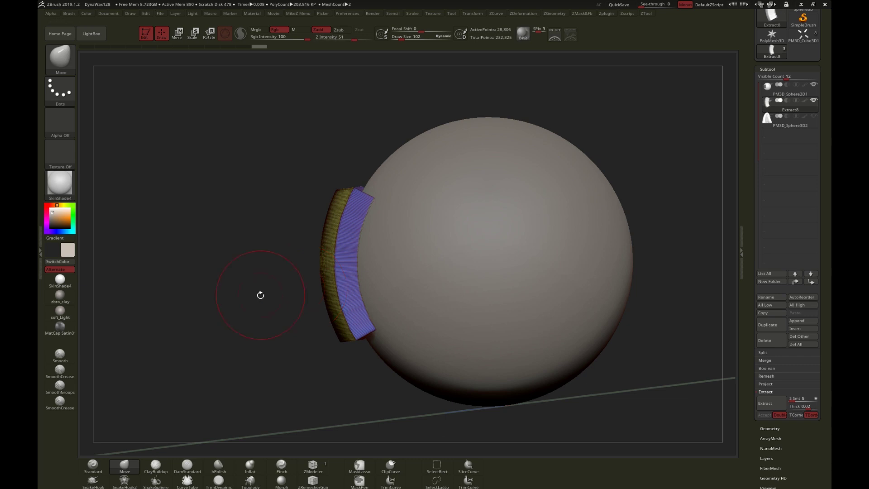
drag(265, 310, 291, 287)
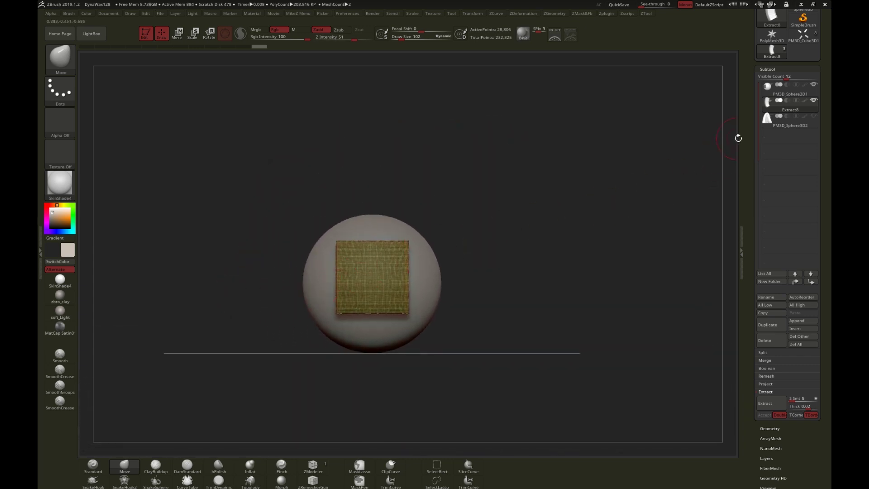
click(792, 128)
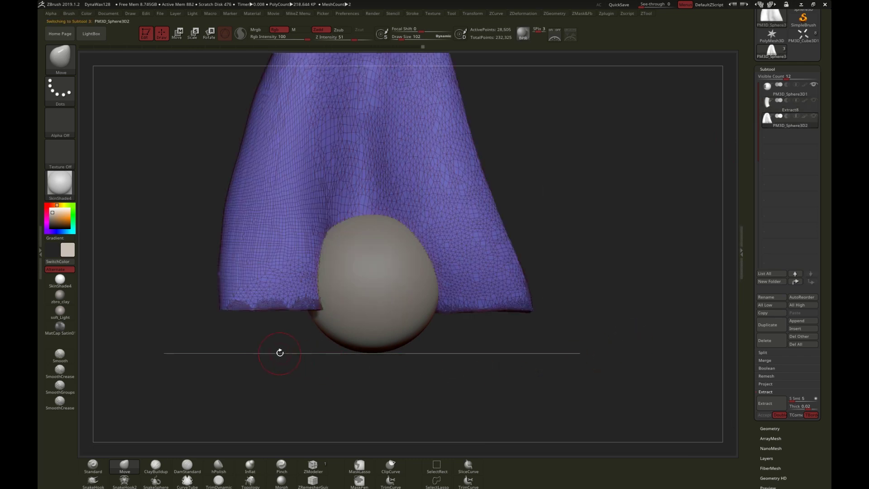
click(814, 85)
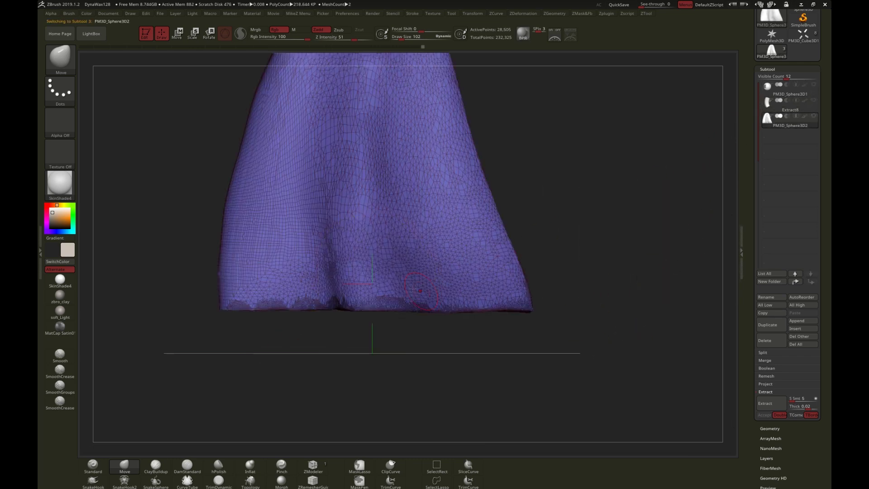
alt+right_drag(330, 218, 317, 258)
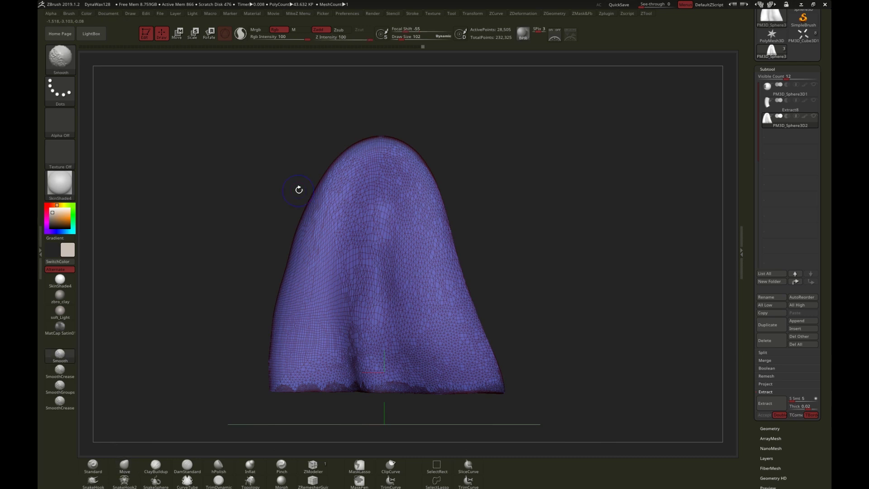
Turn off the PolyFrame display and mask a small square on the lower middle of the cloth.
key(shift+f)
mouse_move(340, 294)
right_down()
mouse_move(346, 314)
mouse_move(344, 304)
right_up()
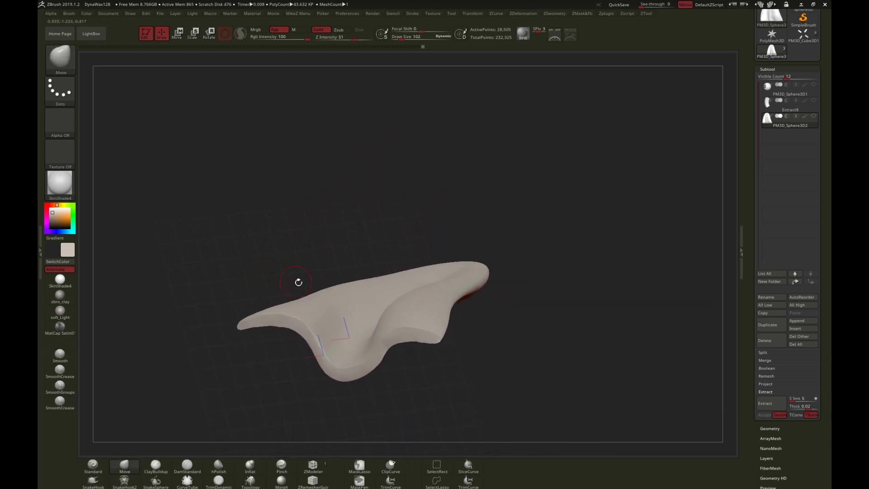
mouse_move(298, 282)
right_down()
mouse_move(237, 286)
mouse_move(333, 307)
mouse_move(318, 356)
right_up()
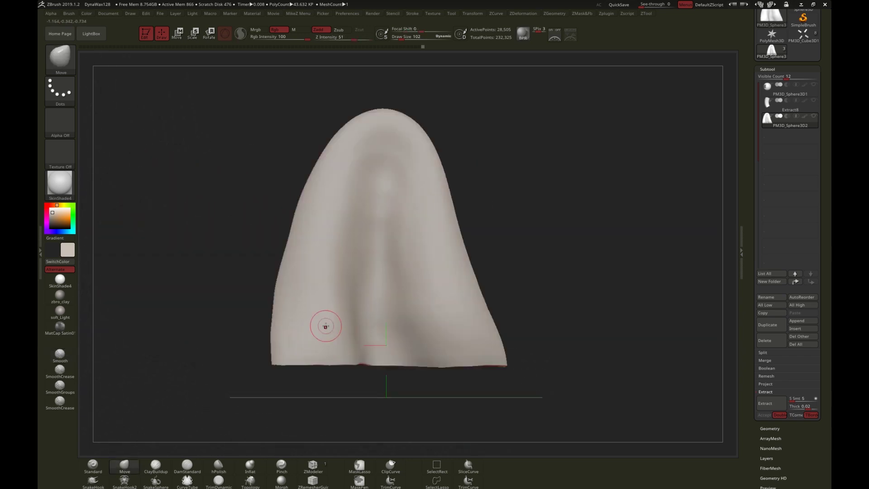
mouse_move(326, 326)
alt+right_down()
mouse_move(332, 341)
mouse_move(334, 324)
alt+right_up()
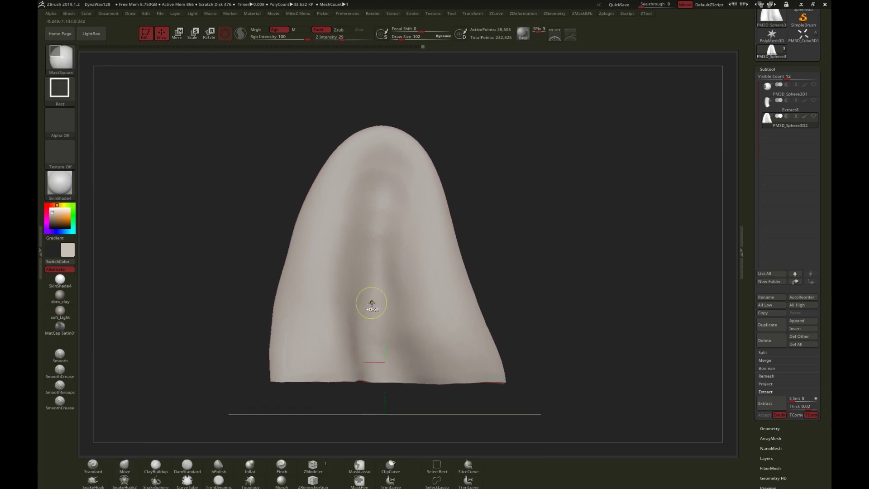
mouse_move(369, 302)
ctrl+mouse_down()
mouse_move(384, 314)
mouse_move(376, 345)
ctrl+mouse_up()
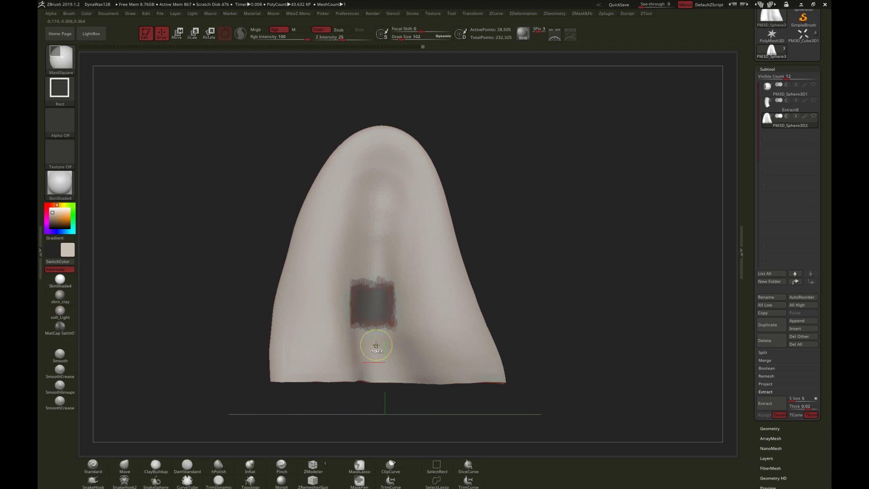
mouse_move(376, 345)
right_down()
mouse_move(363, 284)
mouse_move(360, 339)
mouse_move(350, 298)
right_up()
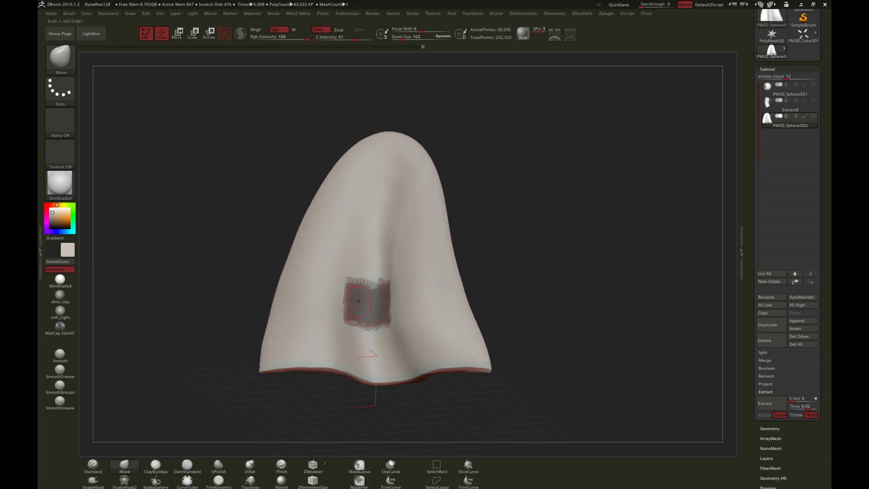
Clear the mask on the cloth, snap to a straight front view and append a Cube3D as a new subtool.
ctrl+drag(217, 275, 219, 290)
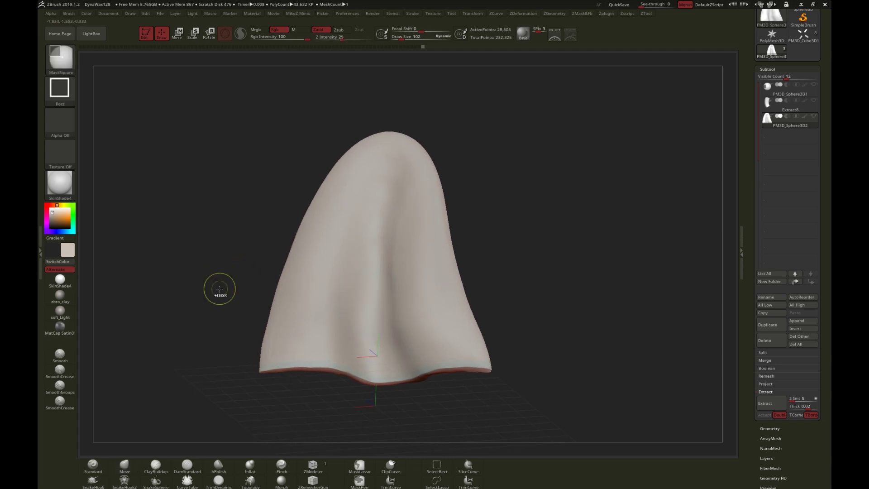
shift+right_drag(246, 289, 248, 304)
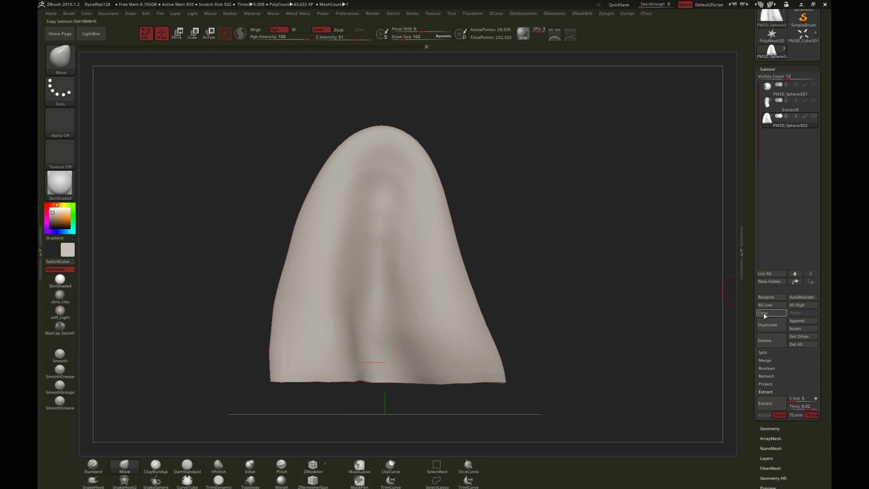
click(797, 321)
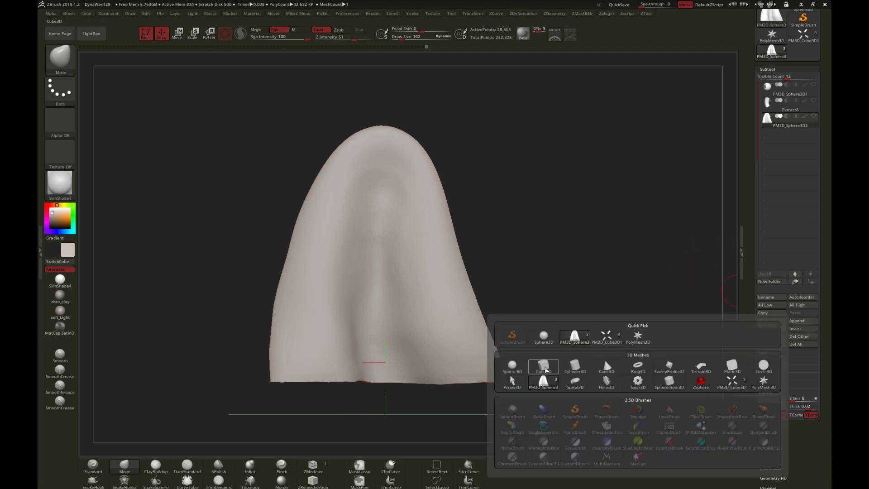
click(543, 366)
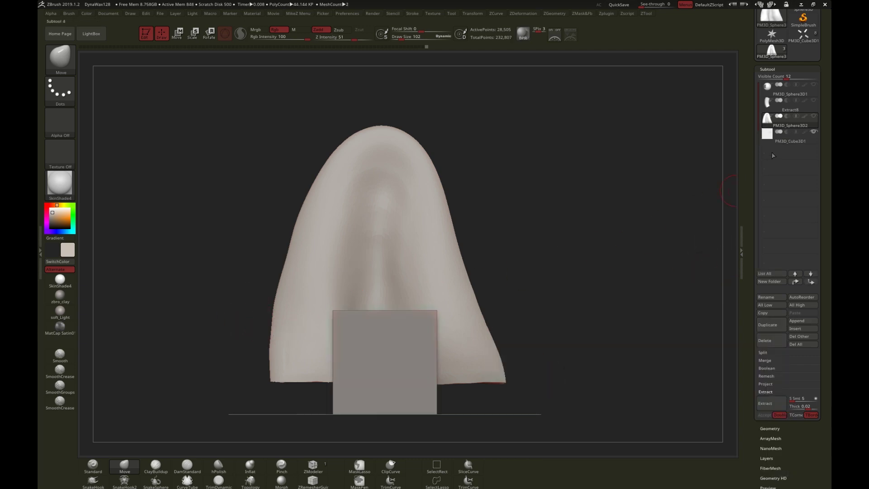
Make the appended cube PM3D_Cube3D1 active with its PolyFrame wireframe shown and the cloth PM3D_Sphere3D2 visible behind it.
click(785, 139)
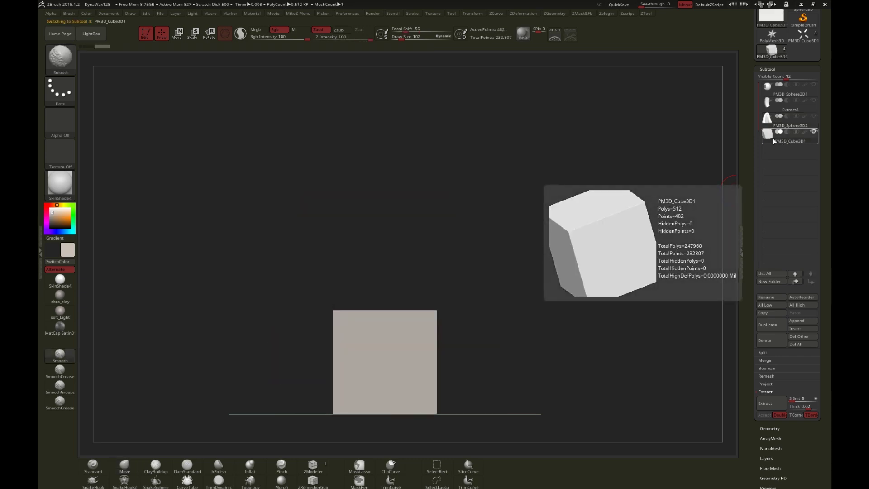
key(shift+f)
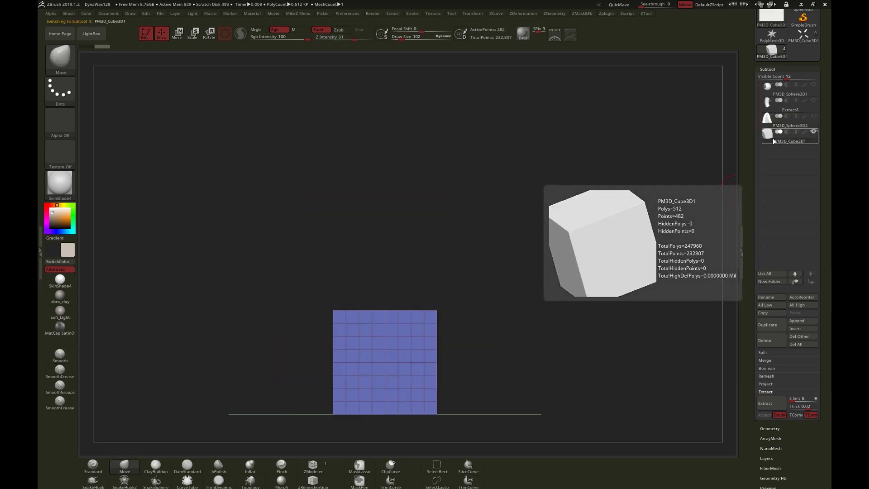
mouse_move(813, 113)
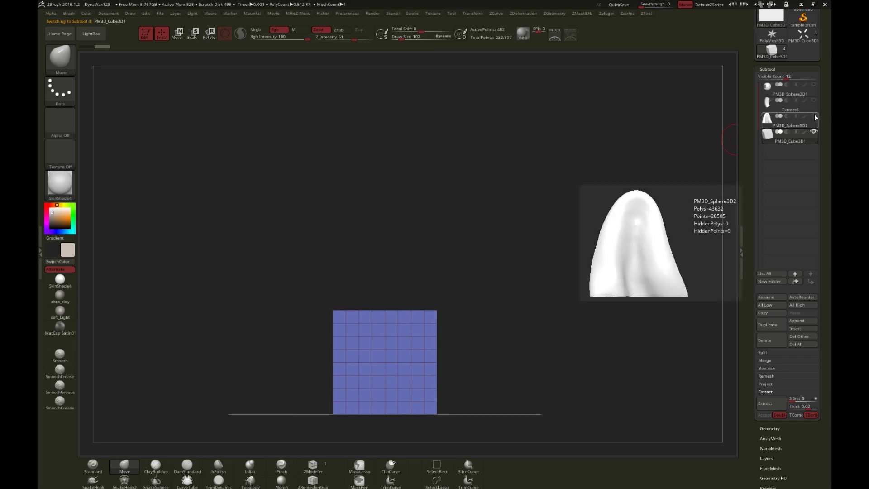
click(814, 117)
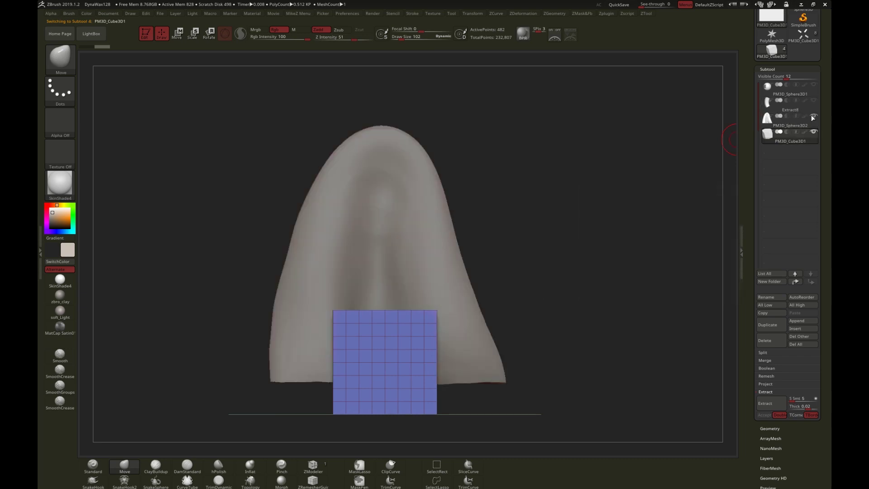
Reinitialize the cube as a QCube with a resolution of 2 on the X, Y and Z axes.
drag(306, 322, 292, 344)
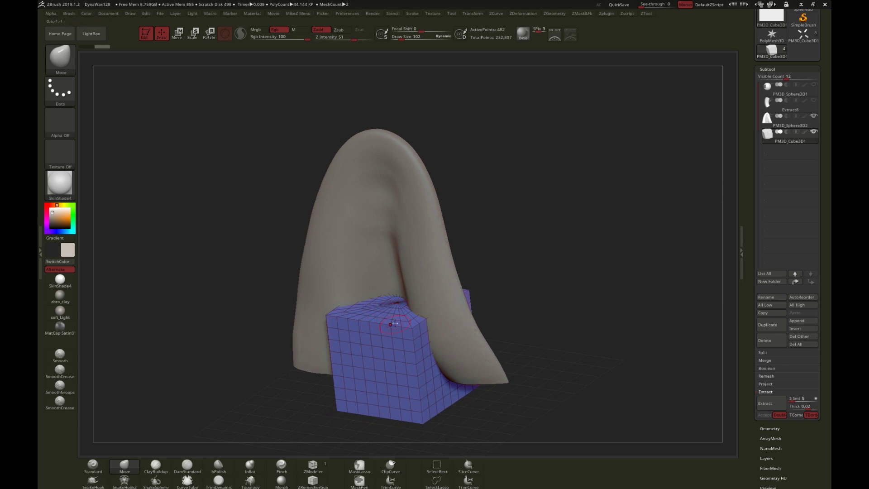
drag(389, 336, 387, 385)
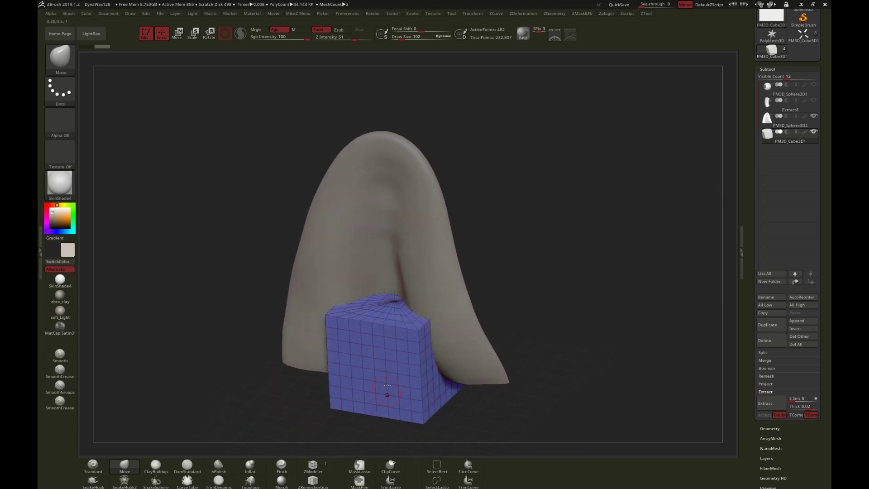
alt+right_drag(360, 378, 370, 318)
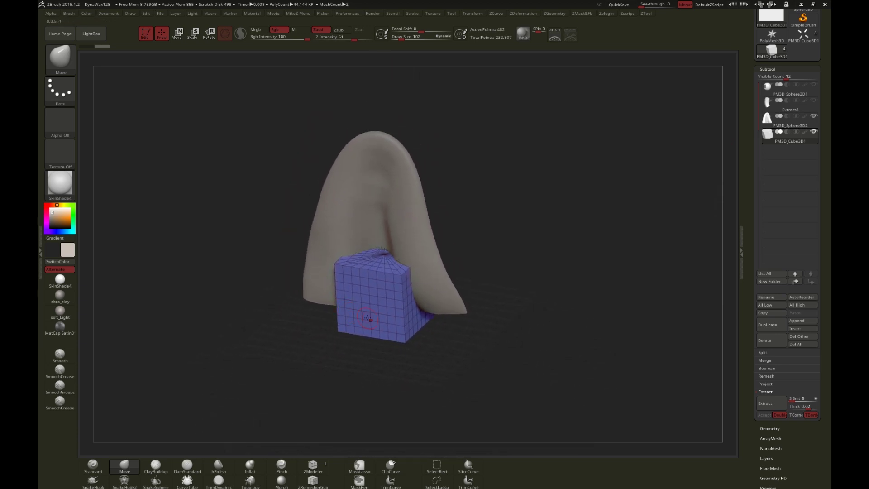
drag(758, 445, 756, 414)
click(764, 438)
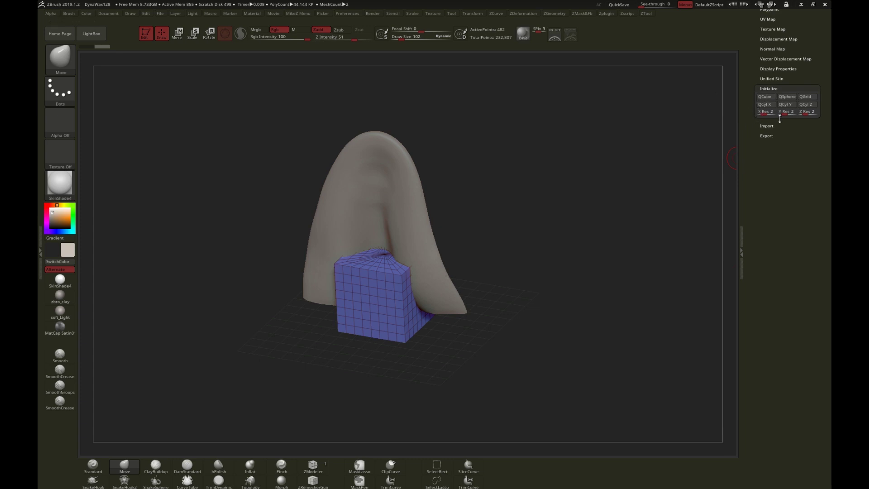
click(764, 96)
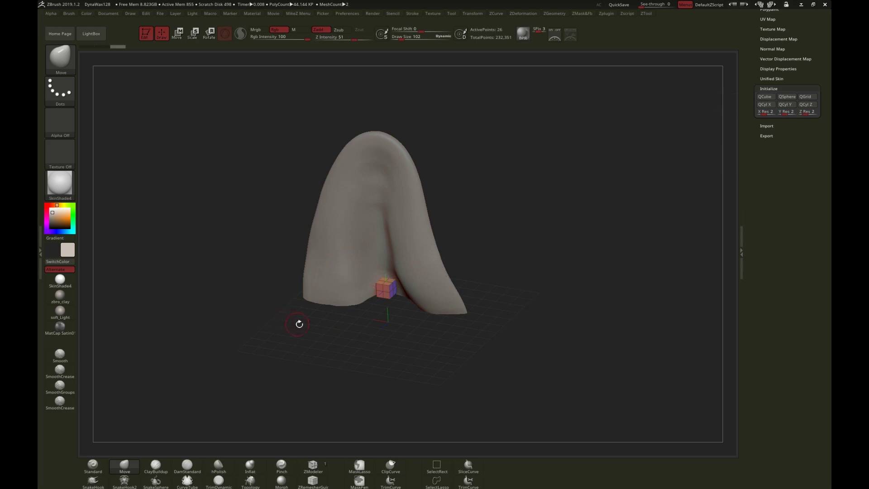
Move the small cube out in front of the cloth and scale it into a thin, upright square panel.
ctrl+right_drag(346, 327, 381, 362)
alt+drag(380, 363, 390, 364)
key(w)
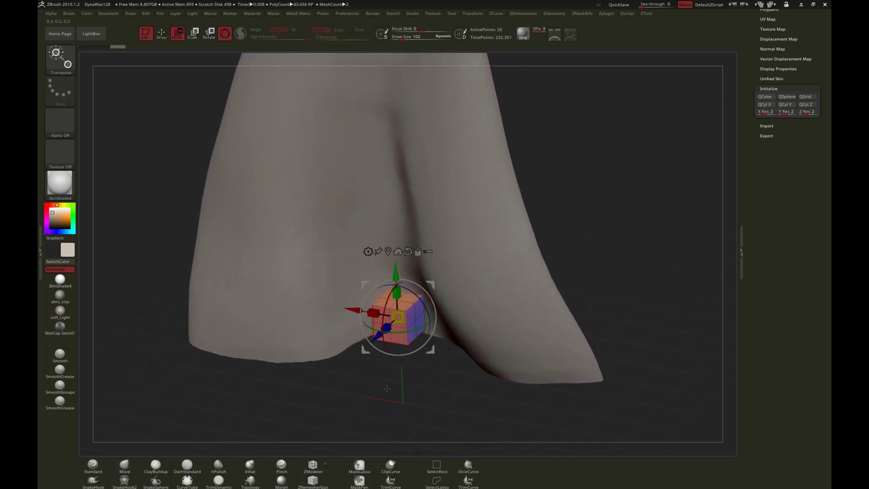
alt+right_drag(386, 387, 343, 337)
drag(343, 331, 211, 419)
alt+right_drag(211, 419, 265, 329)
shift+drag(265, 329, 269, 326)
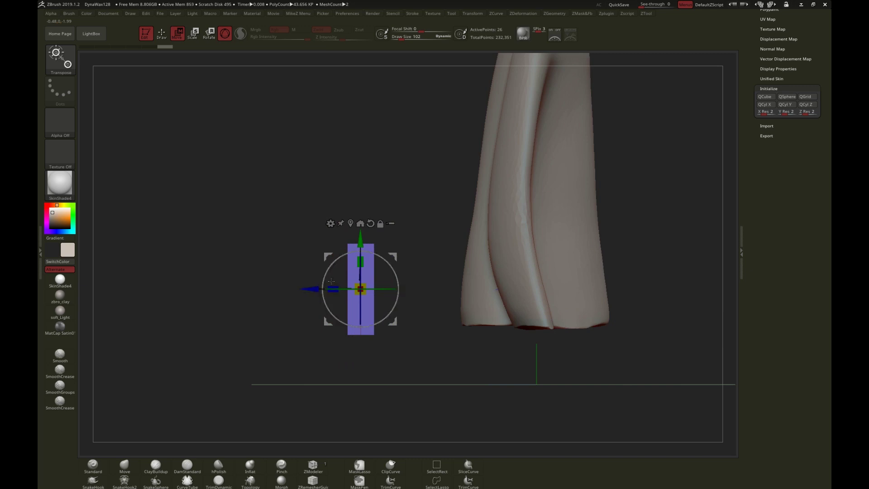
drag(356, 285, 343, 285)
Duplicate the panel subtool and make the original PM3D_Cube3D1 active again.
right_drag(227, 286, 319, 283)
alt+right_drag(277, 336, 298, 348)
drag(755, 50, 751, 112)
click(765, 83)
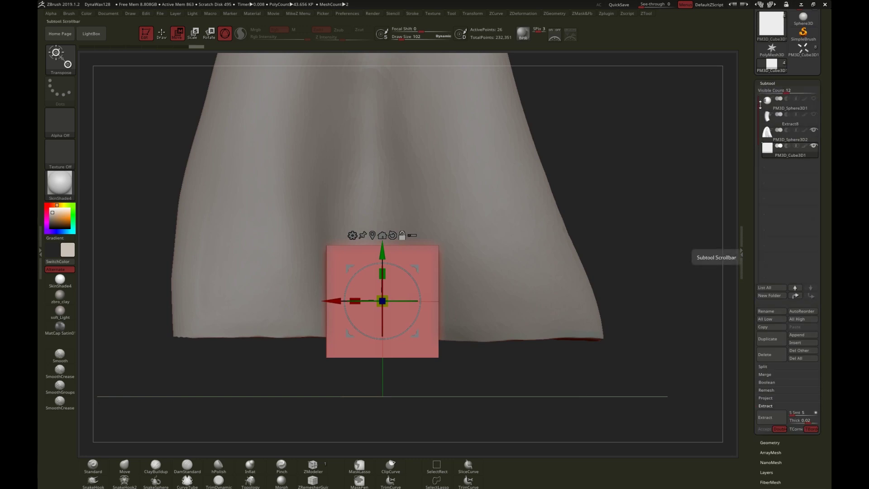
click(766, 343)
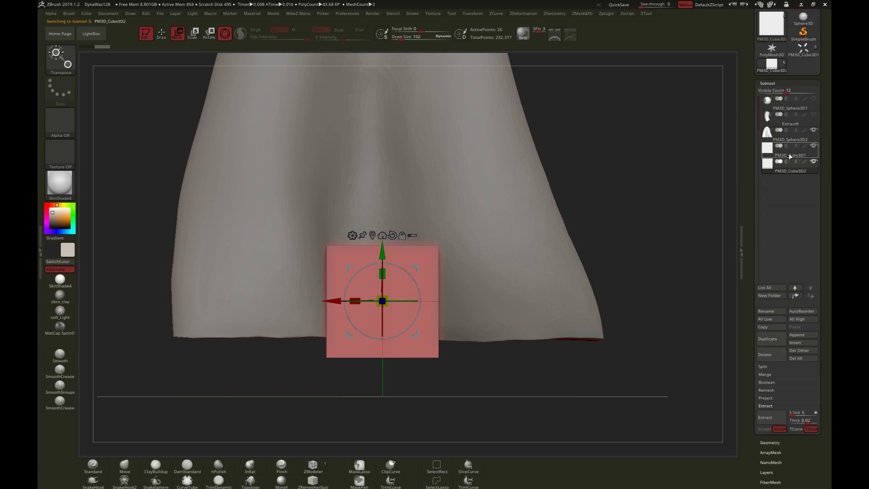
mouse_move(782, 152)
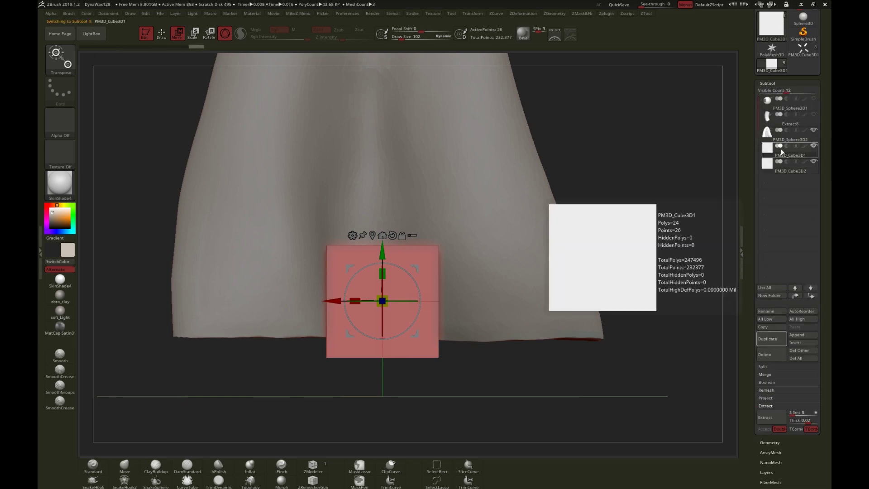
Subdivide the panel to level 4 with Smt off, and to level 5 with Smt on.
click(767, 83)
click(766, 92)
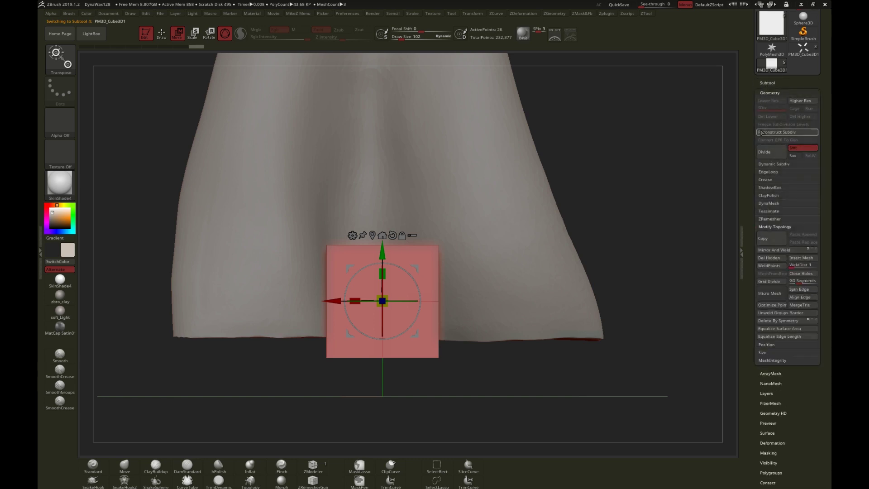
click(792, 148)
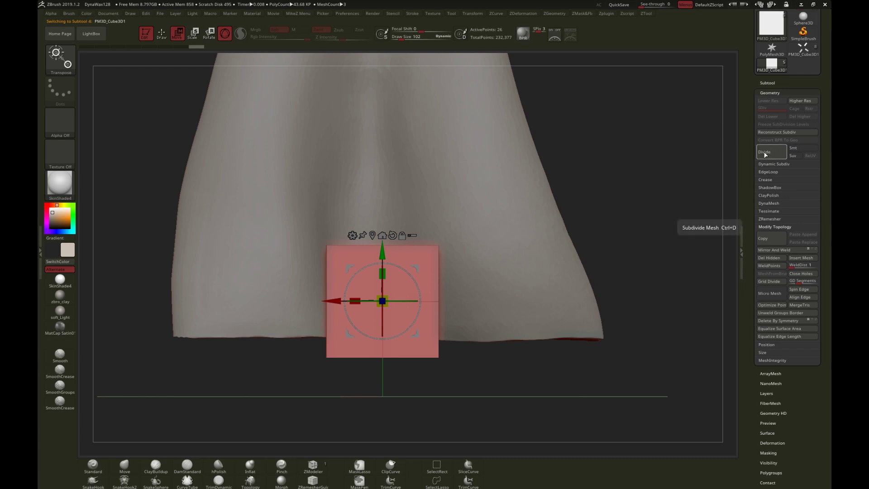
click(769, 150)
click(767, 152)
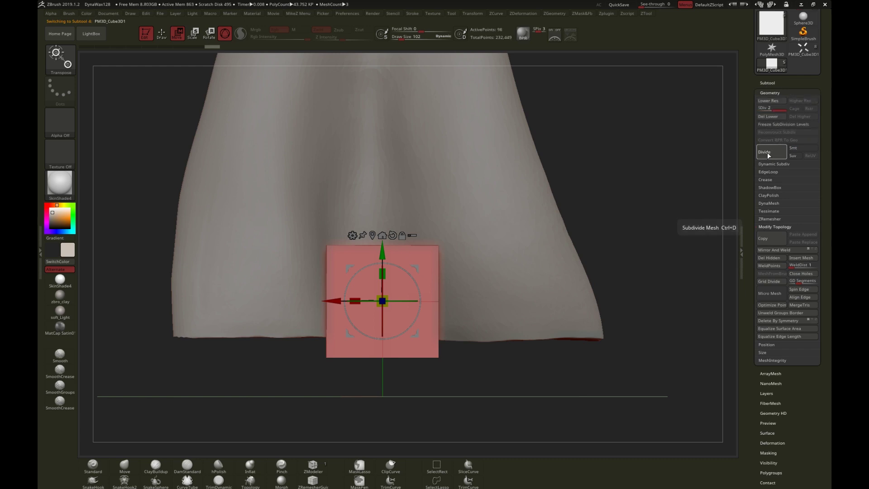
click(768, 153)
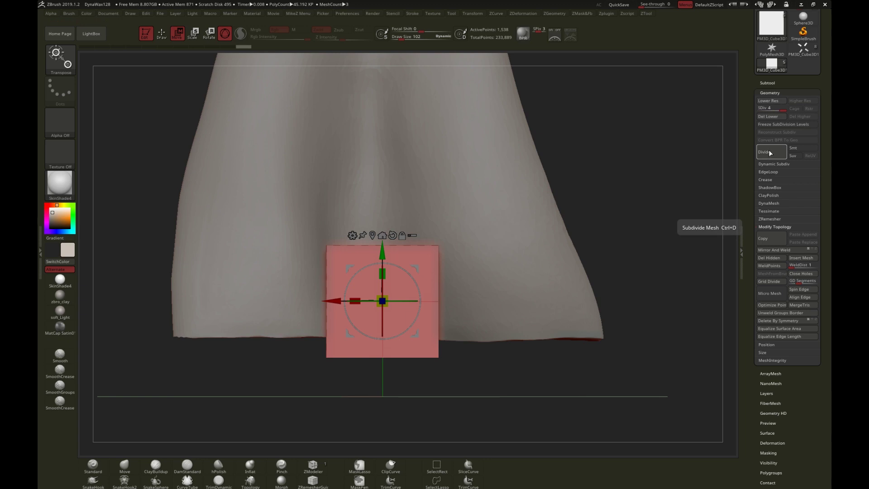
click(797, 148)
click(773, 153)
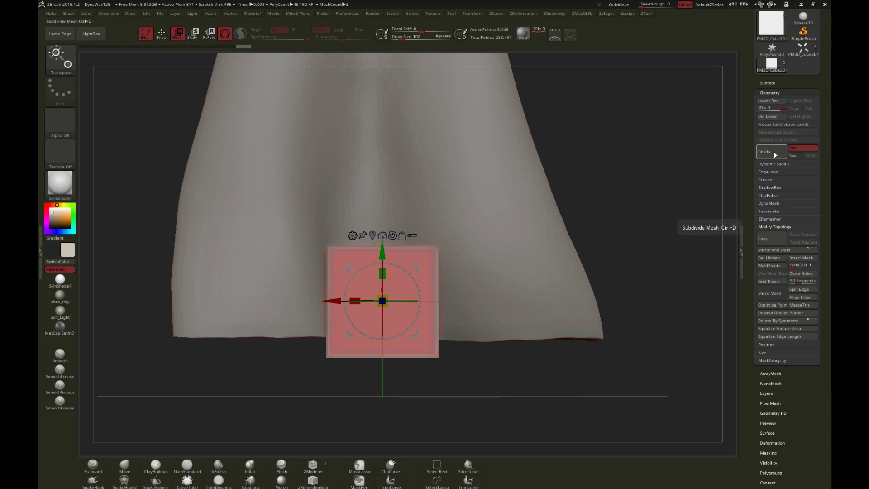
Hide the duplicate panel PM3D_Cube3D2 and inspect the subdivided panel's edges and PolyFrame up close.
click(767, 83)
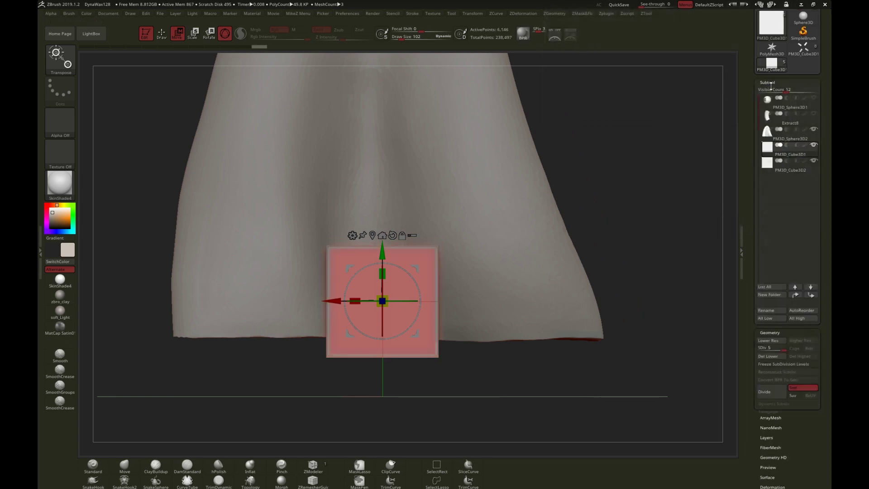
click(814, 162)
drag(508, 360, 388, 340)
key(shift+f)
key(shift+f)
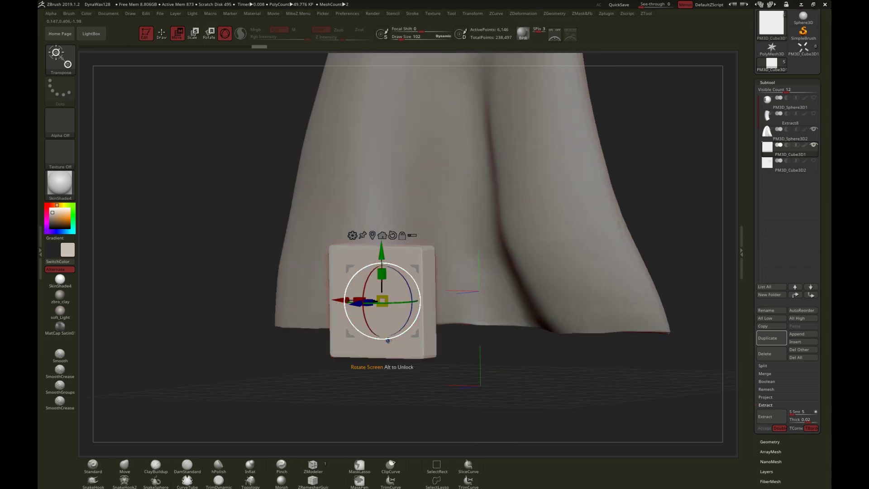
ctrl+right_drag(342, 349, 385, 394)
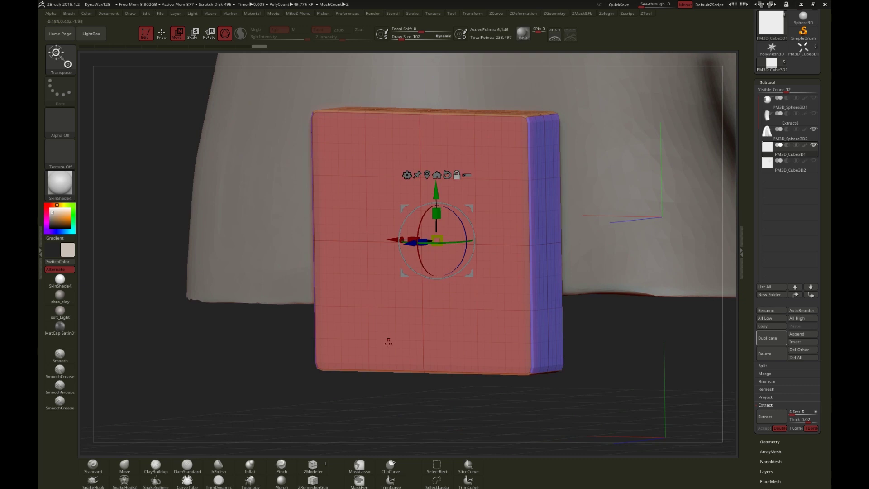
alt+right_drag(388, 340, 351, 333)
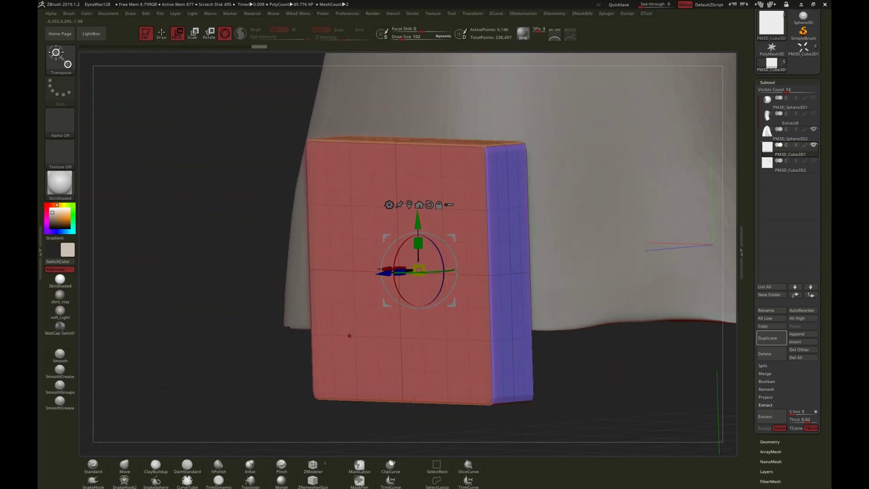
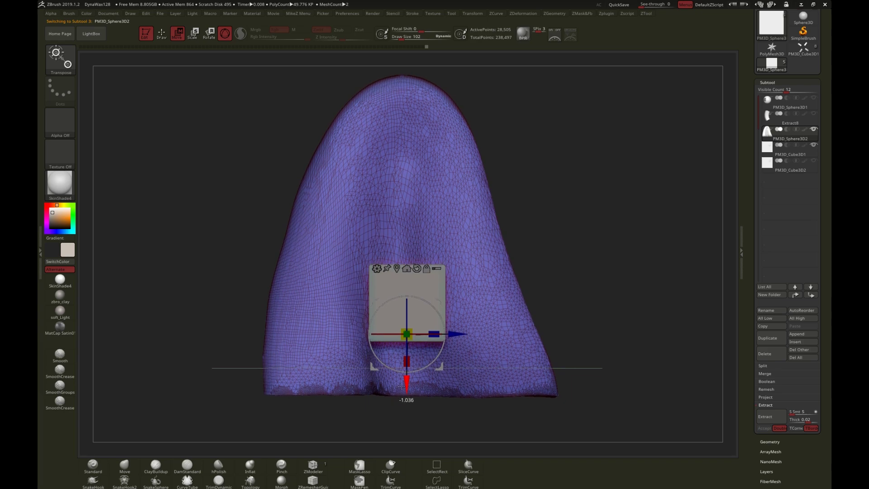
Move the cloth subtool sideways so the panel sits off-centre over its lower folds.
drag(451, 334, 484, 345)
right_drag(399, 344, 336, 358)
drag(337, 358, 437, 316)
drag(485, 335, 499, 334)
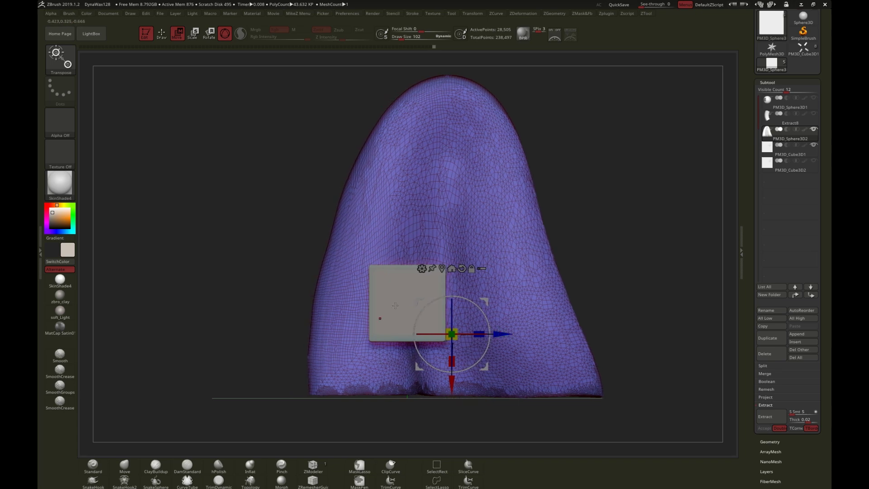
Return to Draw mode with the Move brush and make the panel PM3D_Cube3D1 active.
right_drag(395, 306, 362, 365)
key(q)
alt+click(391, 286)
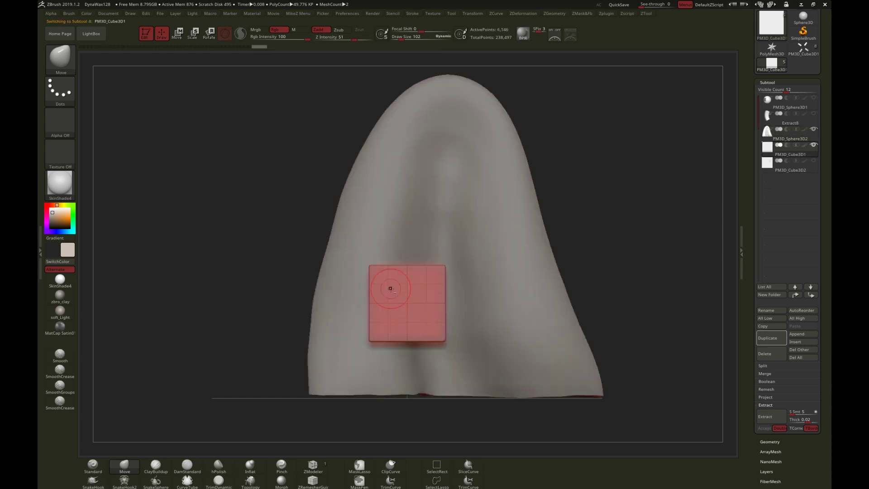
alt+right_drag(405, 322, 384, 329)
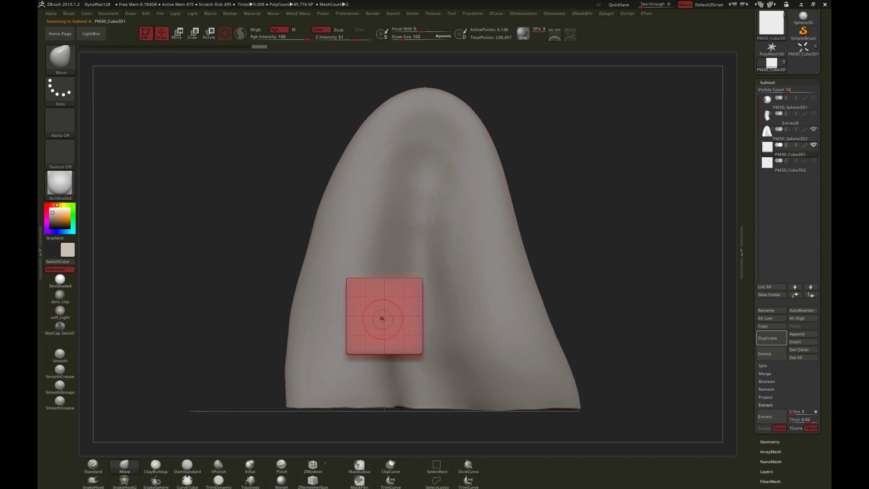
Compare the cloth's and panel's wireframes by alternately activating them, end on the panel, and show the duplicate PM3D_Cube3D2.
alt+click(493, 329)
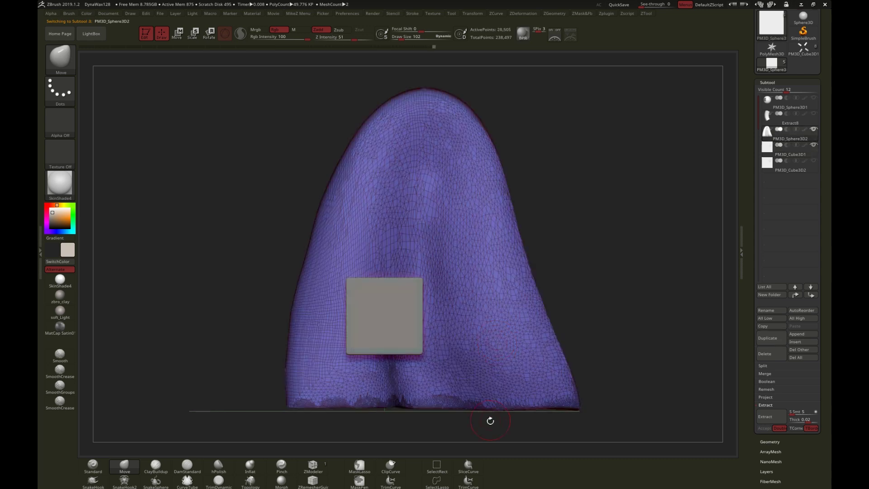
alt+click(389, 347)
alt+click(484, 369)
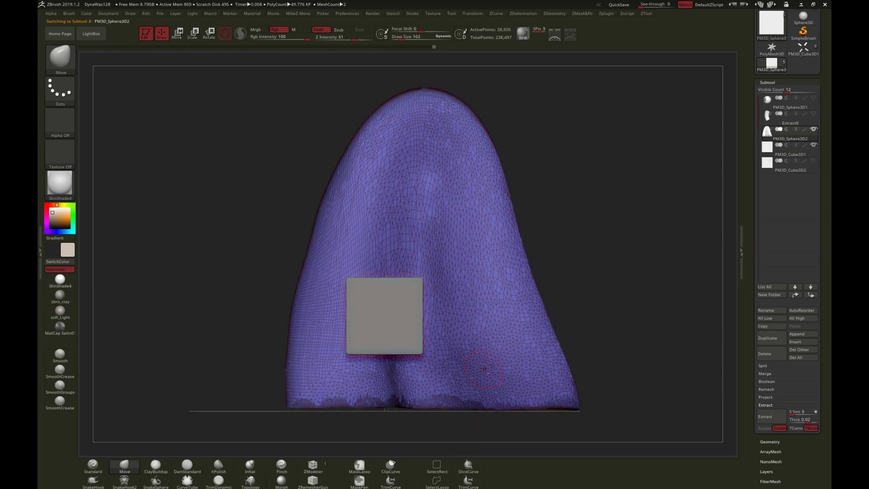
alt+click(383, 322)
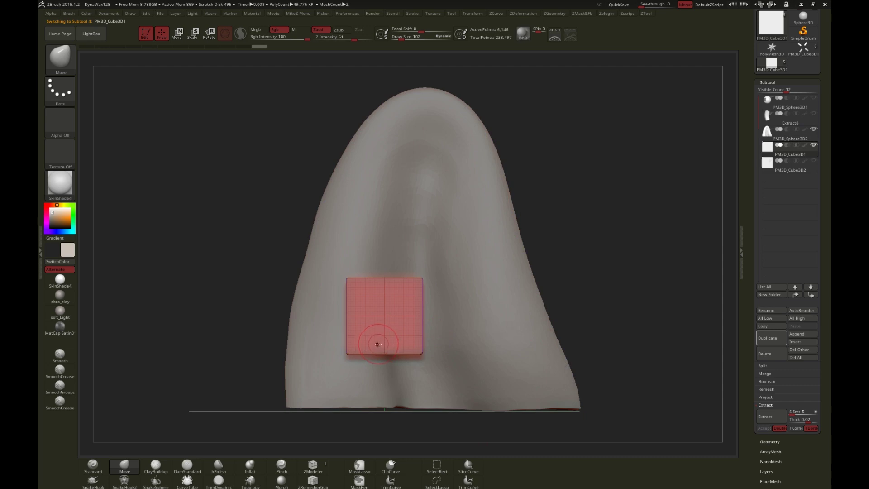
alt+click(377, 319)
click(813, 161)
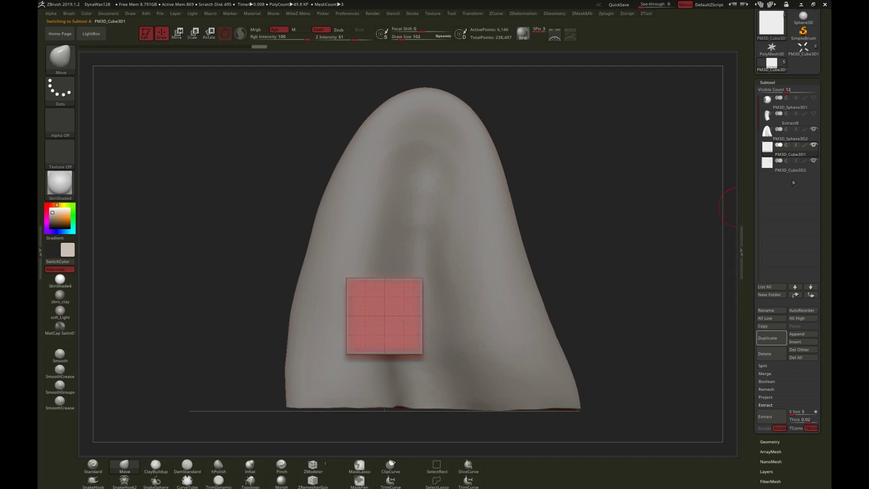
Activate the duplicate panel PM3D_Cube3D2, shrink it into a slim vertical strap, and raise it over the panel's upper edge.
click(788, 169)
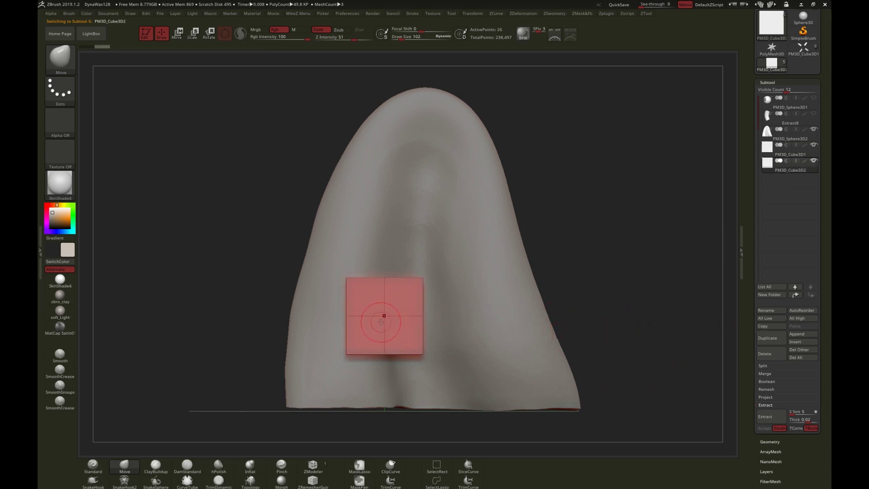
key(w)
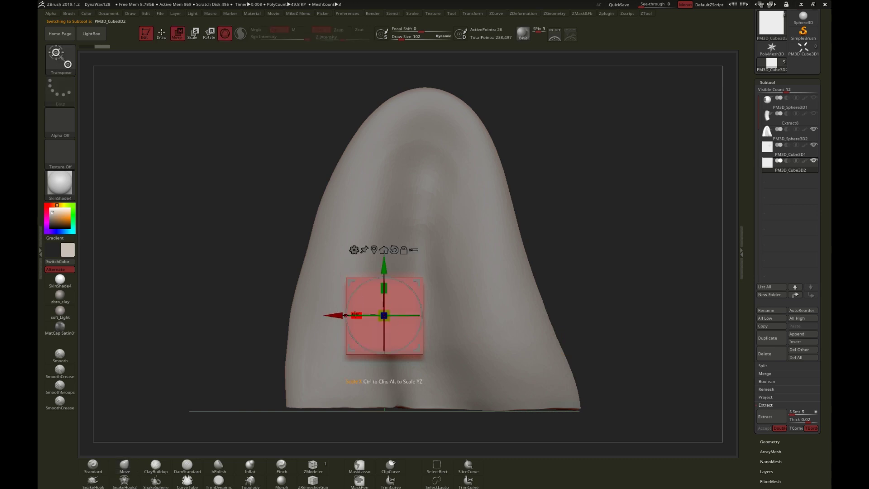
mouse_move(356, 315)
mouse_down()
mouse_move(390, 311)
mouse_move(383, 294)
mouse_move(360, 315)
mouse_up()
drag(383, 262, 380, 228)
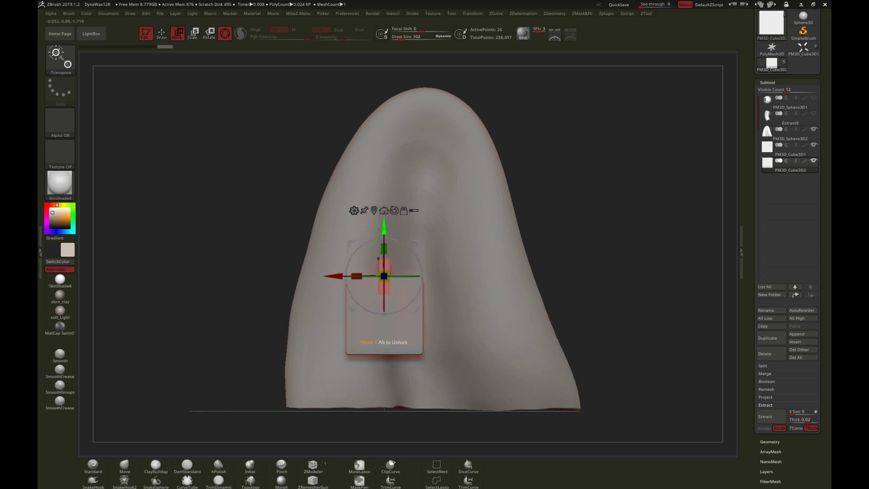
Move the strap forward in depth, away from the cloth, so it protrudes slightly from the panel's front face.
alt+right_drag(388, 292, 336, 351)
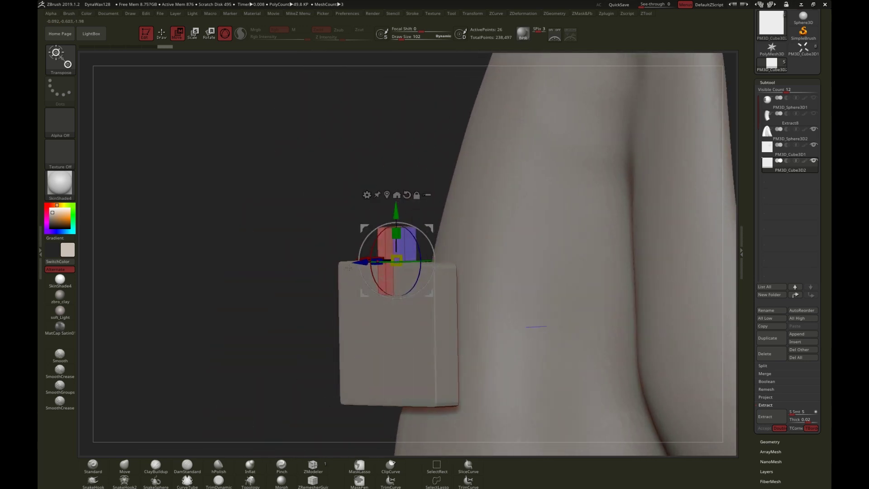
right_drag(367, 283, 345, 280)
drag(368, 263, 340, 264)
mouse_move(340, 330)
right_down()
mouse_move(369, 344)
mouse_move(341, 335)
right_up()
drag(344, 263, 340, 263)
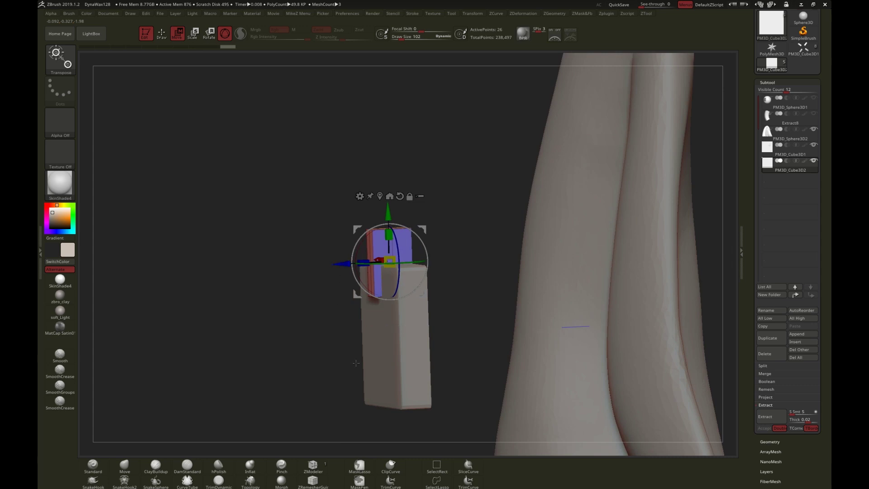
right_drag(353, 362, 356, 316)
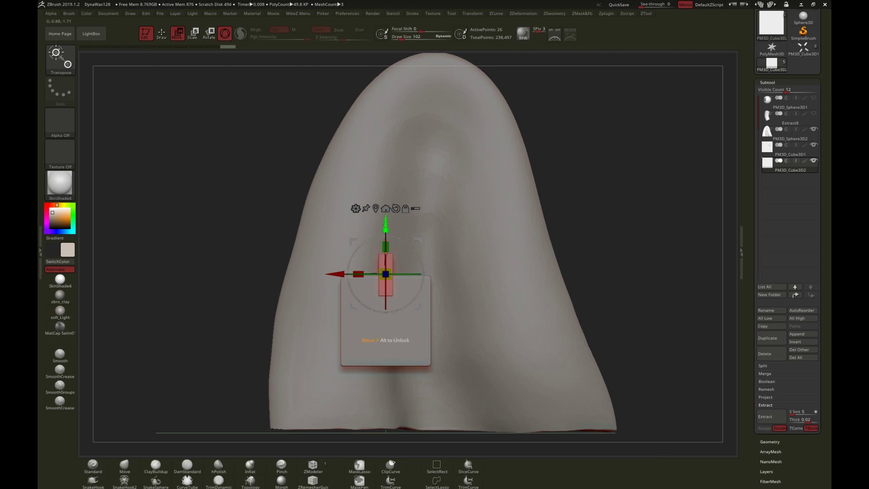
Copy the strap to the panel's lower edge, and place another copy, turned horizontal, across the middle of the left edge.
ctrl+drag(382, 223, 379, 314)
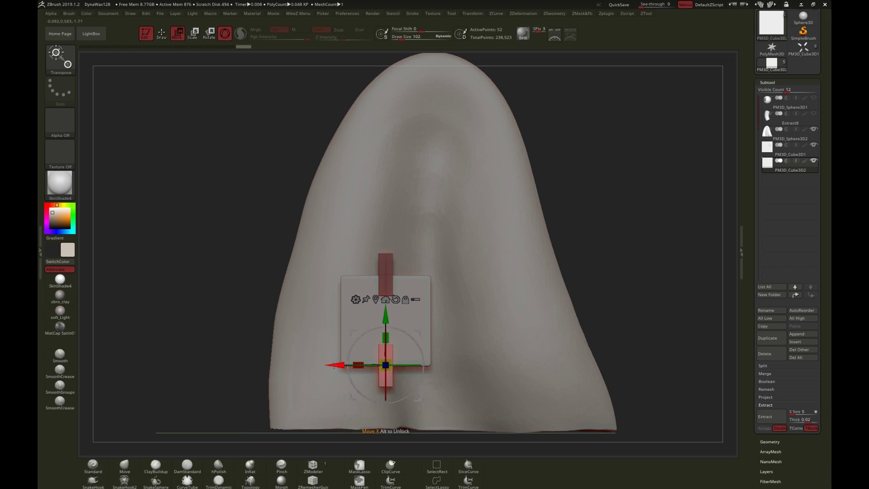
ctrl+drag(337, 367, 311, 367)
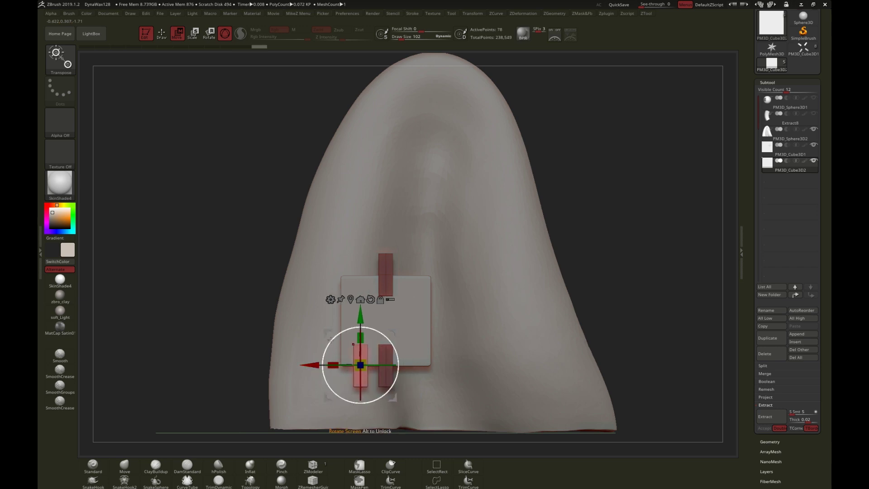
drag(332, 338, 325, 402)
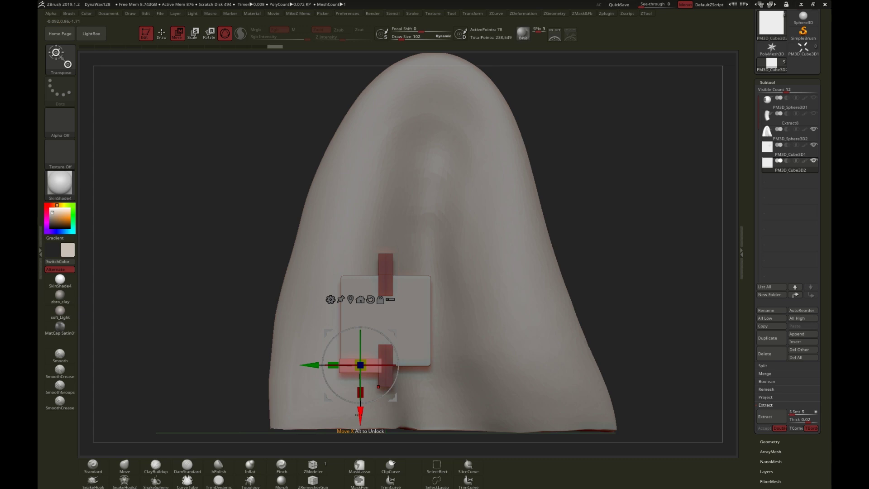
drag(360, 418, 357, 374)
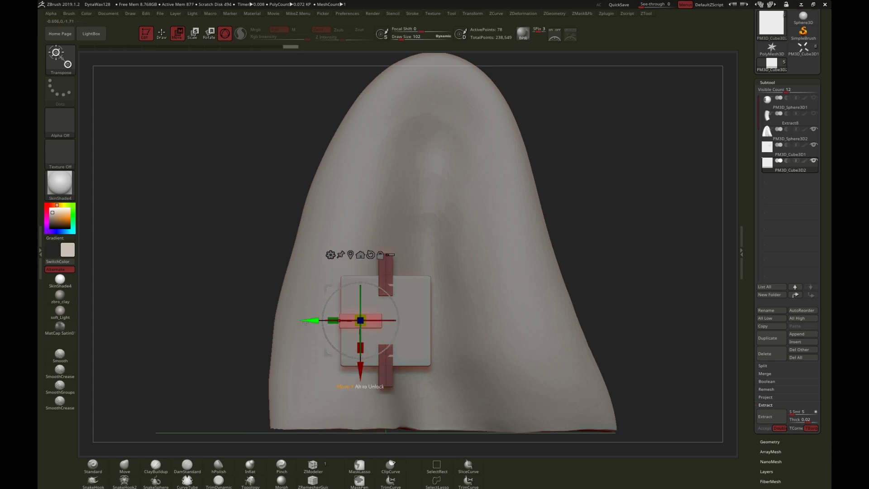
drag(310, 320, 290, 320)
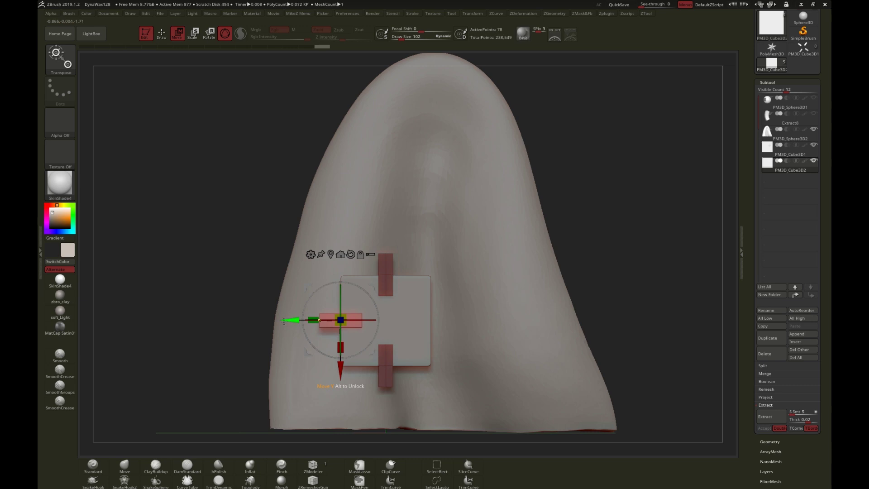
Copy the horizontal strap across the panel's right edge and clear the mask in Draw mode.
ctrl+drag(284, 320, 379, 340)
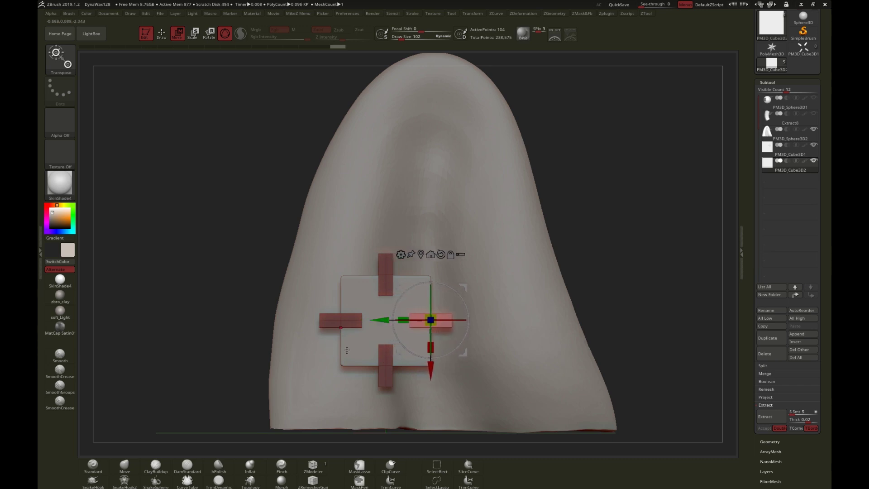
mouse_move(347, 350)
right_down()
mouse_move(318, 346)
mouse_move(324, 331)
mouse_move(345, 334)
mouse_move(337, 351)
right_up()
key(q)
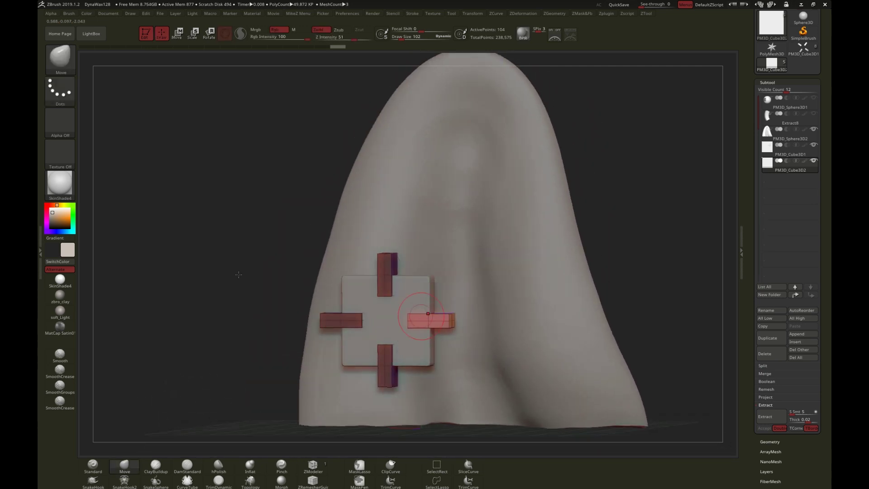
right_drag(256, 332, 257, 320)
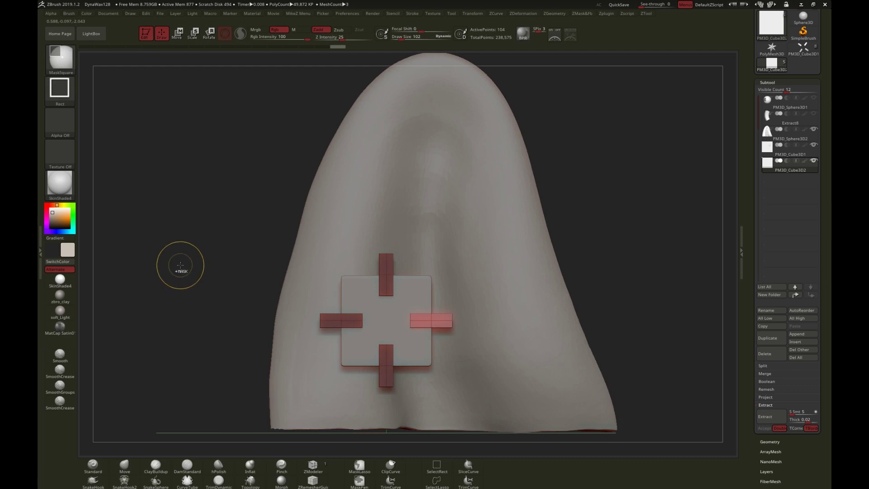
ctrl+drag(180, 265, 200, 337)
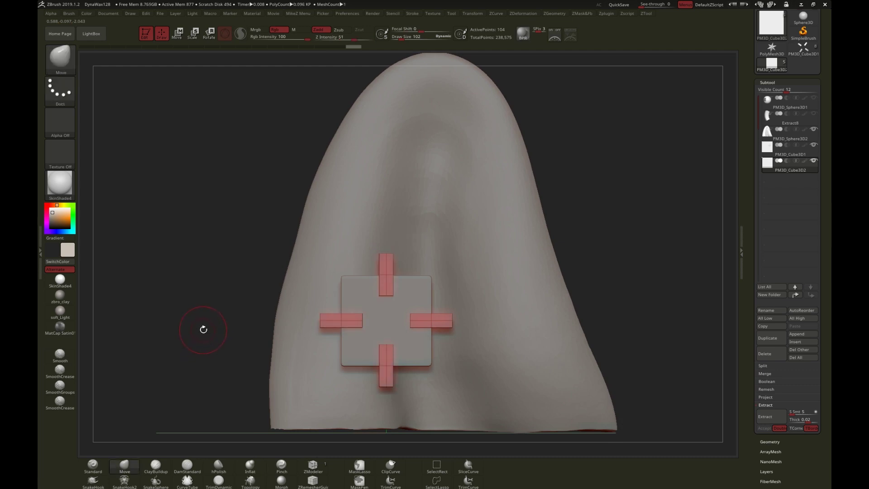
Subdivide the straps three times with Smt off and once more with Smt on, reaching SDiv 5.
click(768, 83)
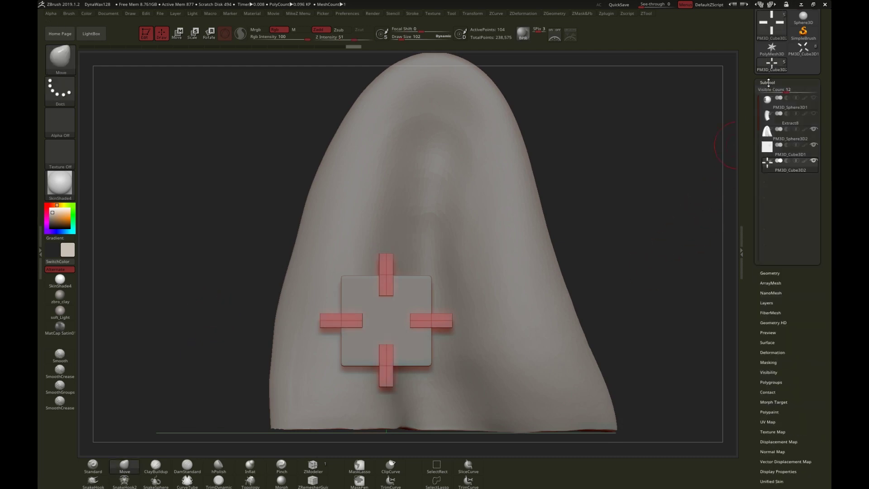
click(769, 92)
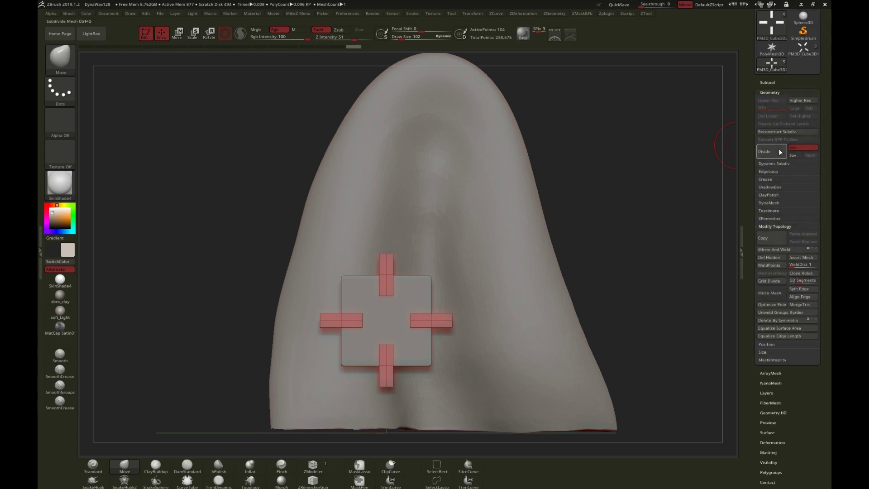
click(792, 148)
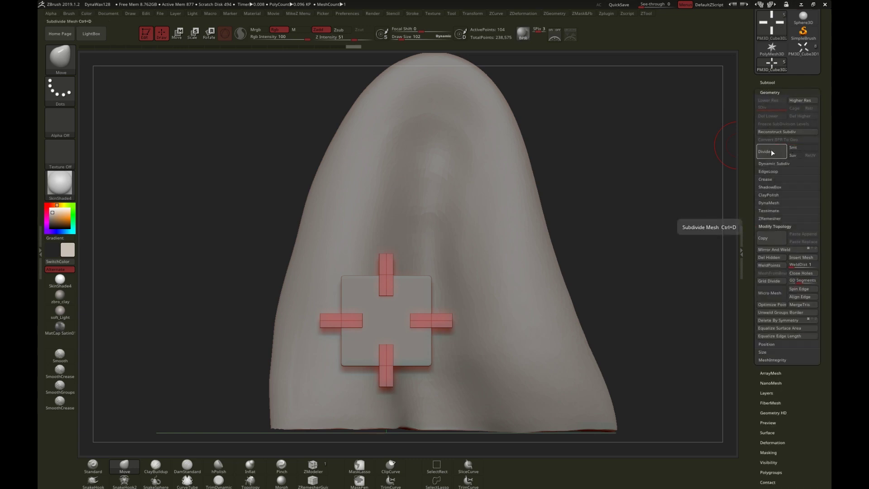
click(772, 152)
click(772, 150)
click(772, 150)
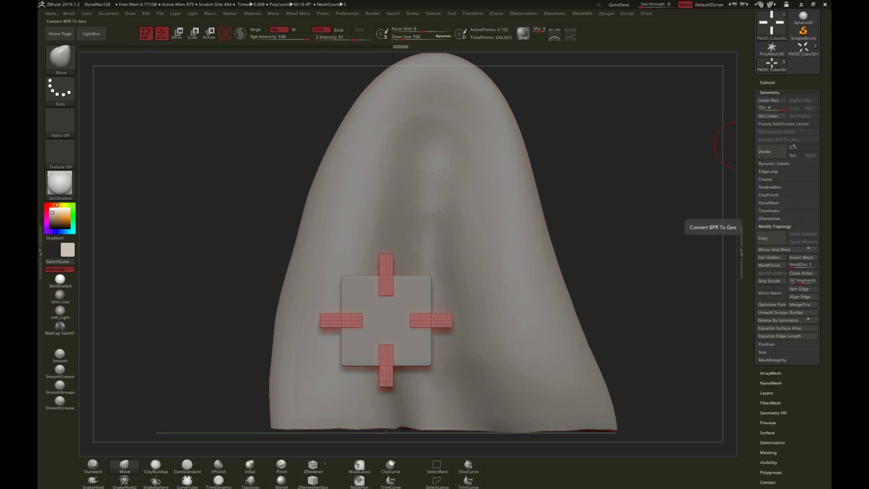
click(793, 147)
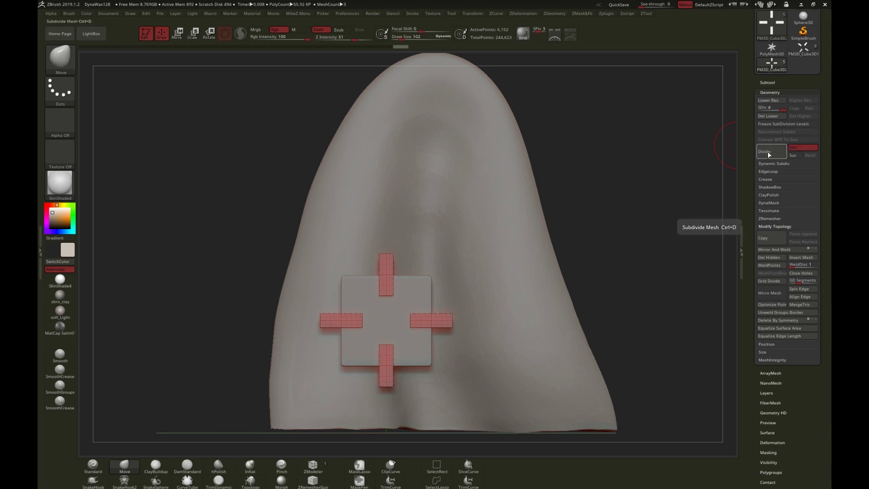
click(772, 151)
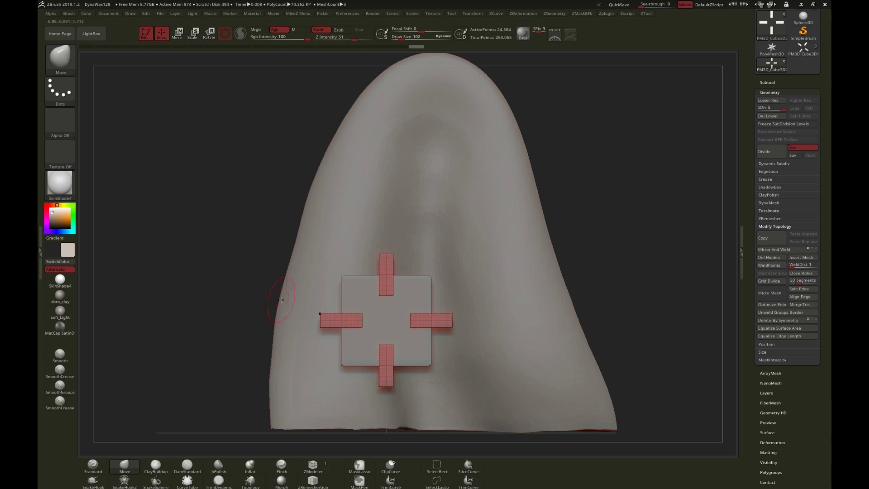
From the side, move the cloth subtool PM3D_Sphere3D2 closer behind the panel and straps, and return to Draw mode.
drag(281, 299, 272, 312)
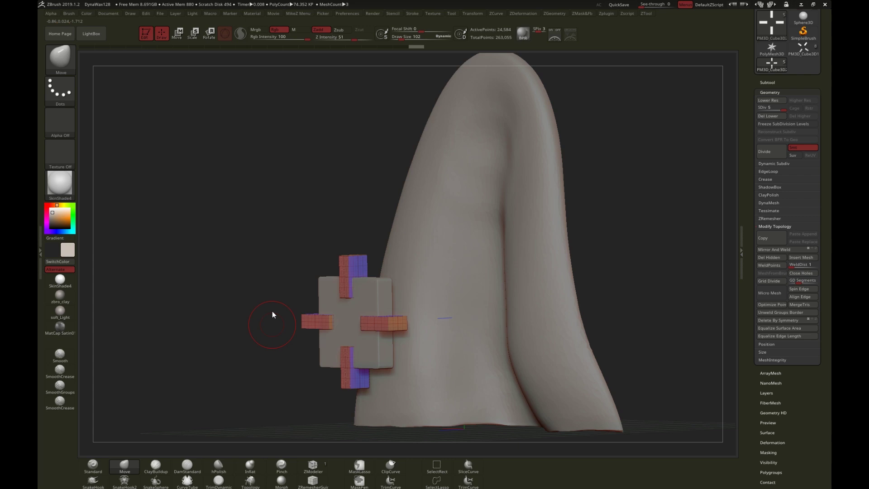
drag(267, 328, 273, 329)
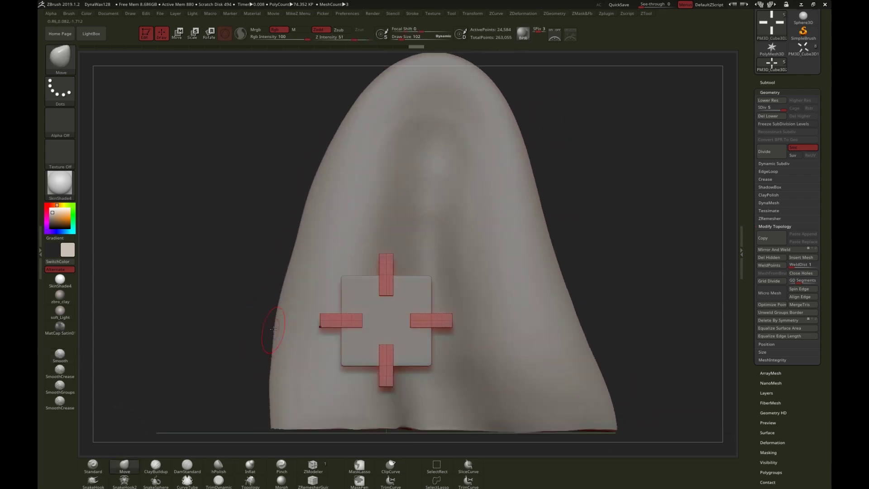
drag(300, 370, 260, 366)
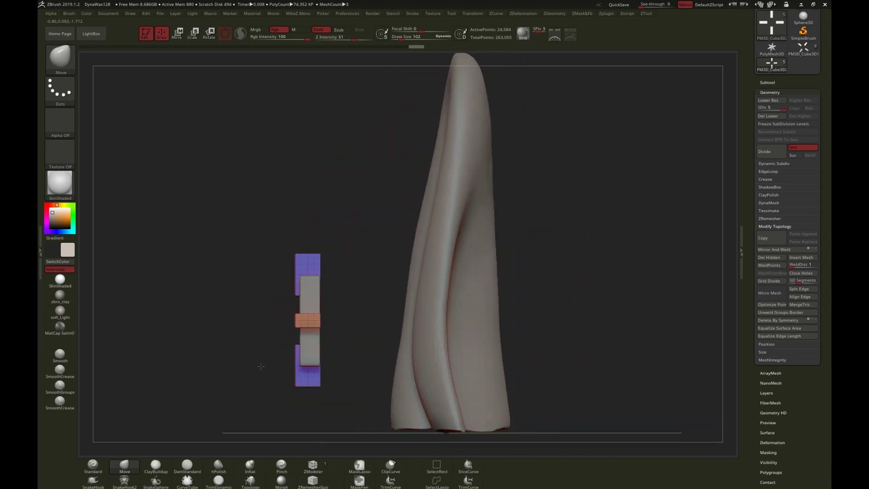
alt+click(445, 384)
key(w)
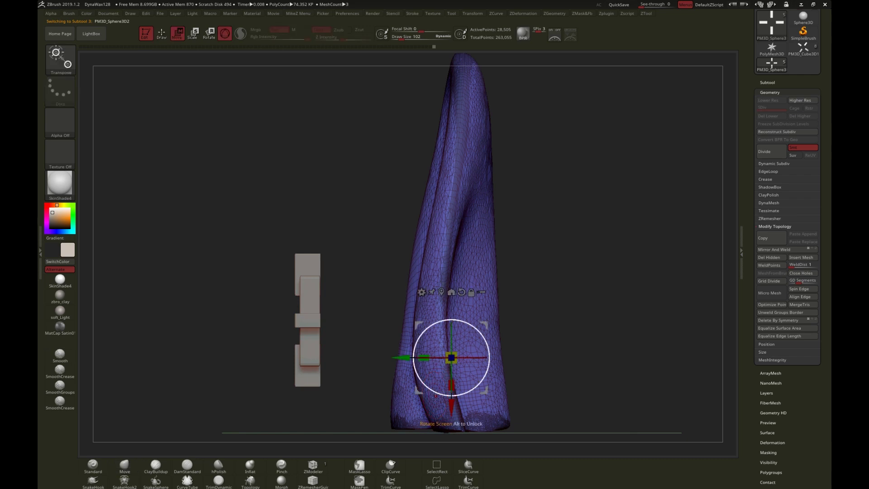
drag(396, 380, 328, 398)
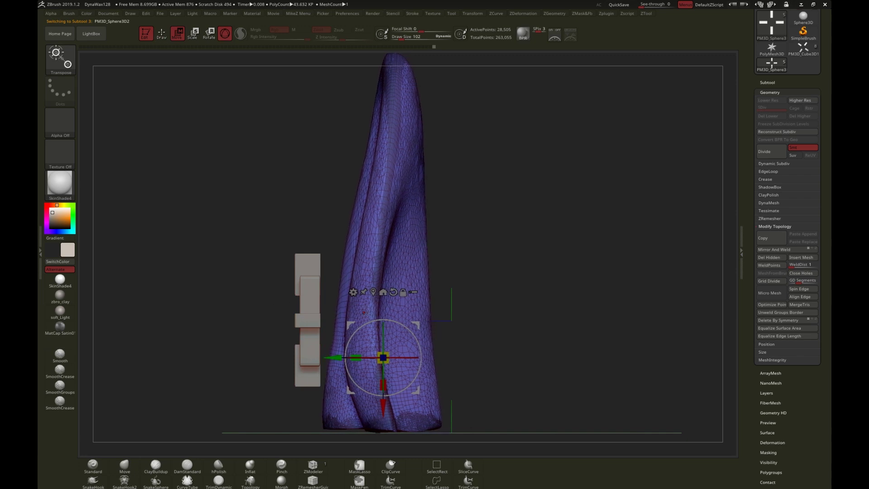
drag(252, 363, 250, 344)
key(q)
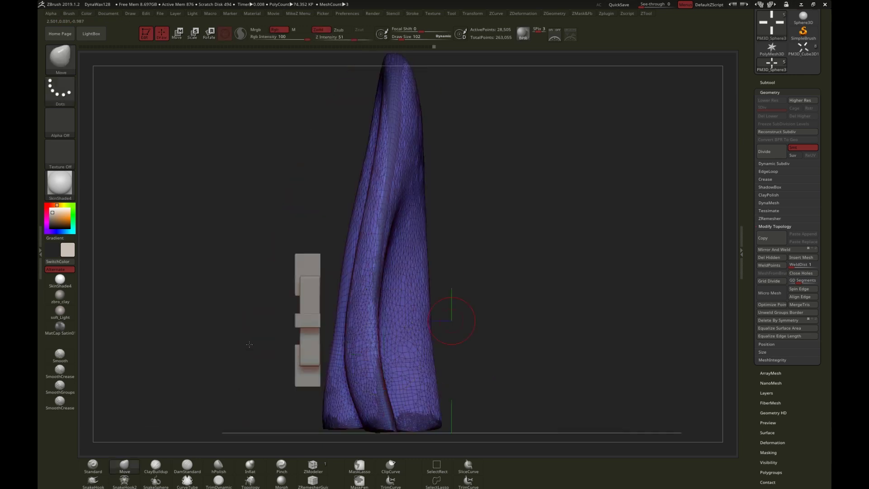
Make the panel PM3D_Cube3D1 active, hide the straps PM3D_Cube3D2, and face the panel straight on.
alt+click(307, 348)
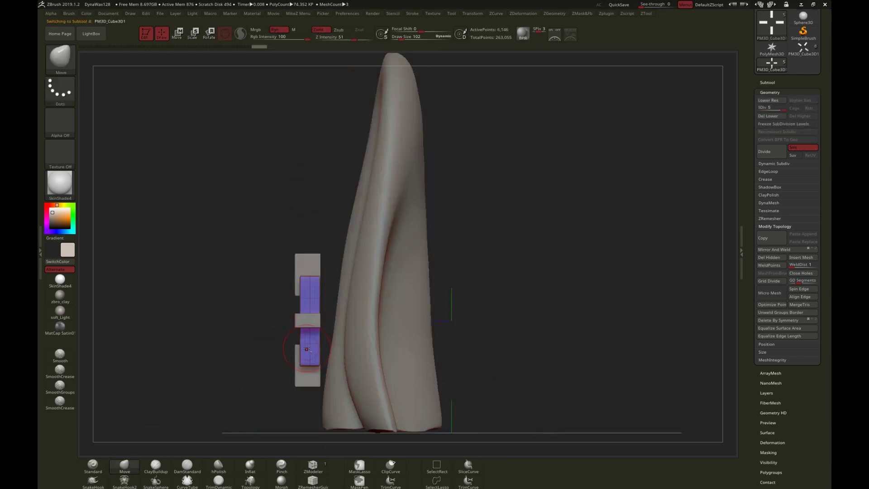
drag(286, 347, 318, 306)
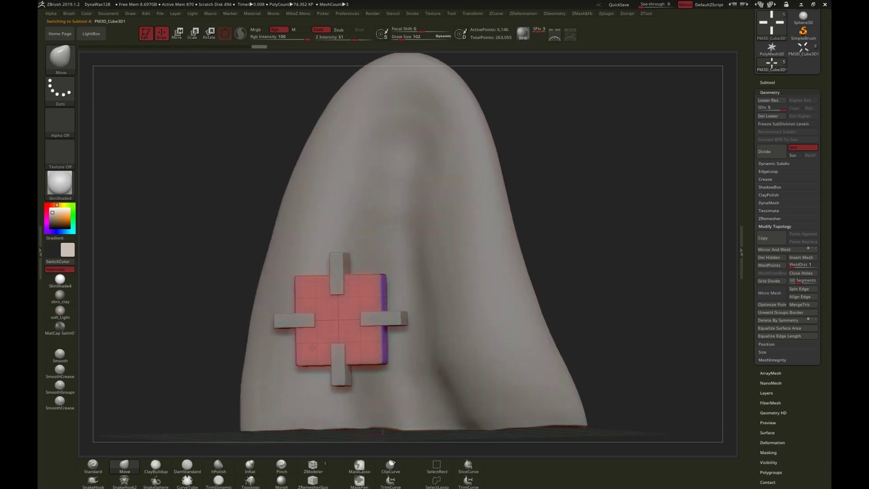
click(768, 83)
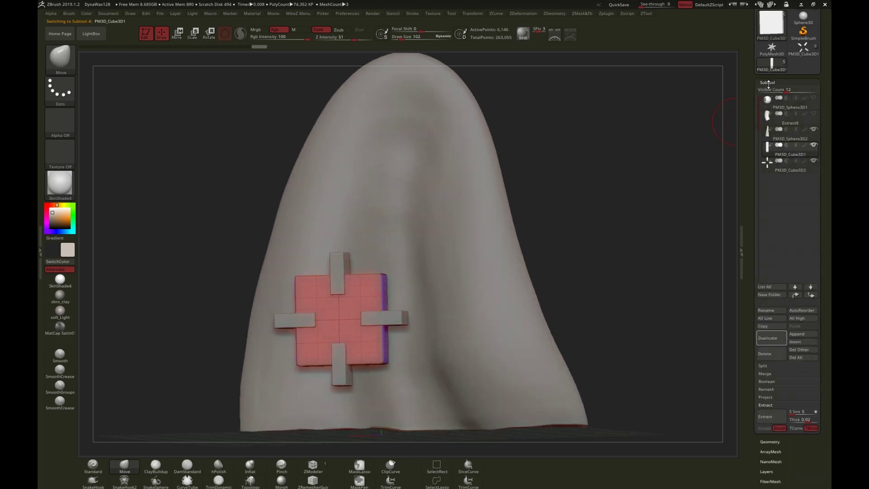
click(814, 161)
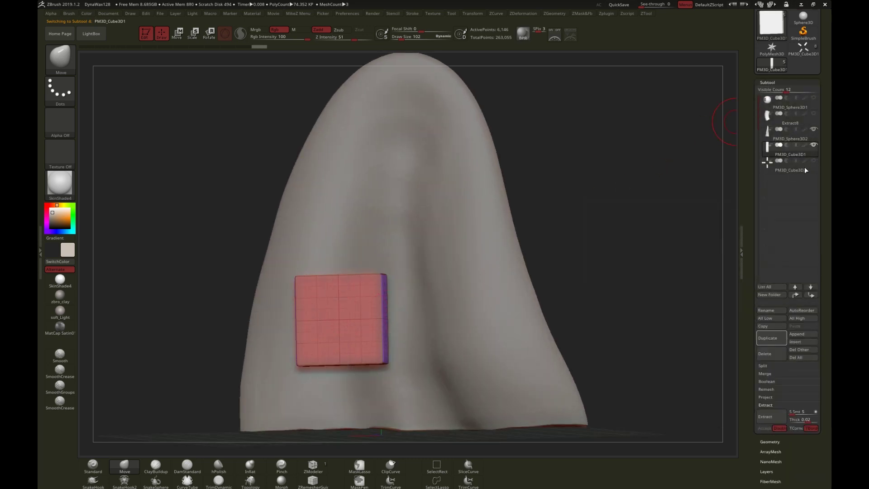
drag(262, 349, 277, 349)
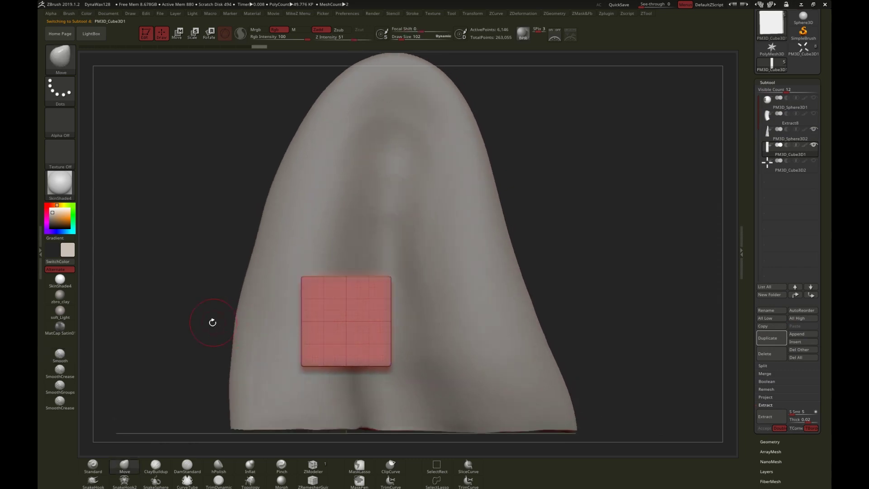
drag(213, 320, 229, 310)
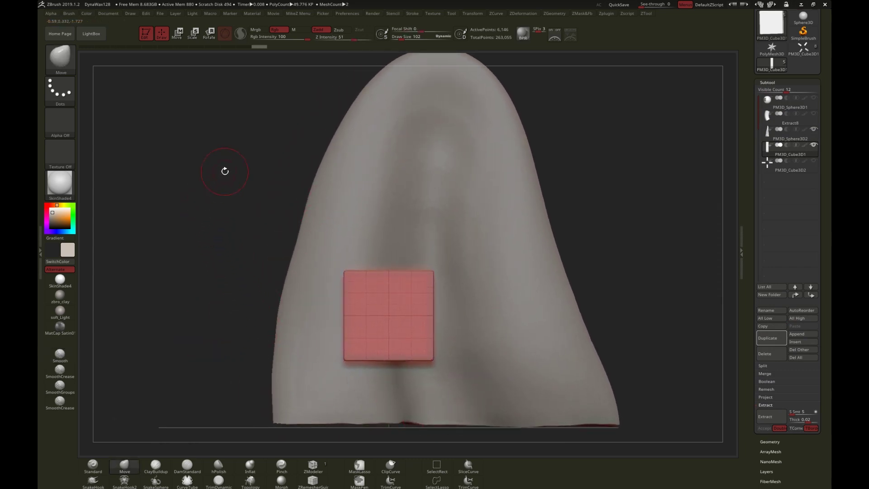
Select the MatchMaker brush for the panel.
key(b)
key(m)
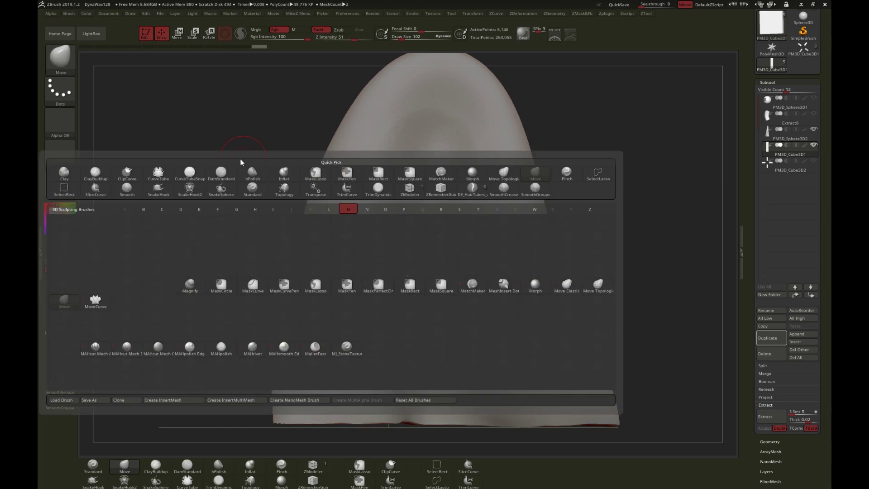
click(467, 290)
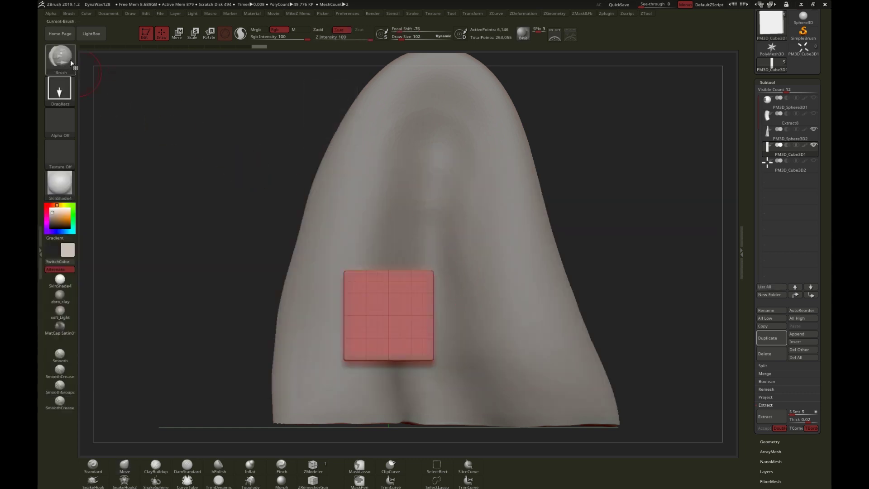
Try to conform the panel to the cloth with a straight-on MatchMaker stroke, check it from above, and undo it.
alt+drag(259, 286, 285, 280)
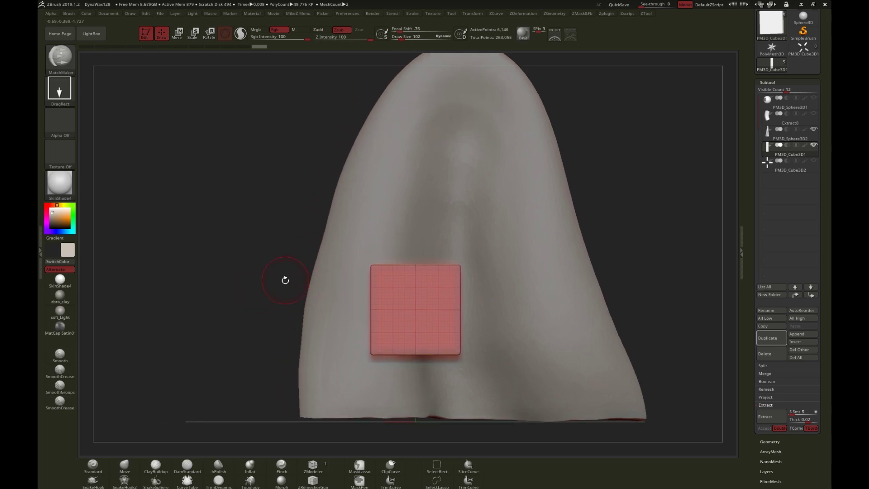
drag(274, 325, 262, 332)
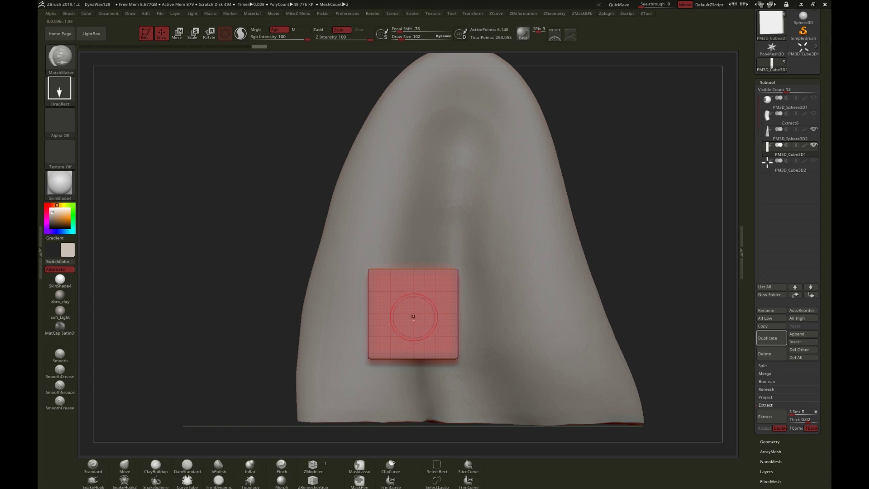
drag(411, 309, 369, 244)
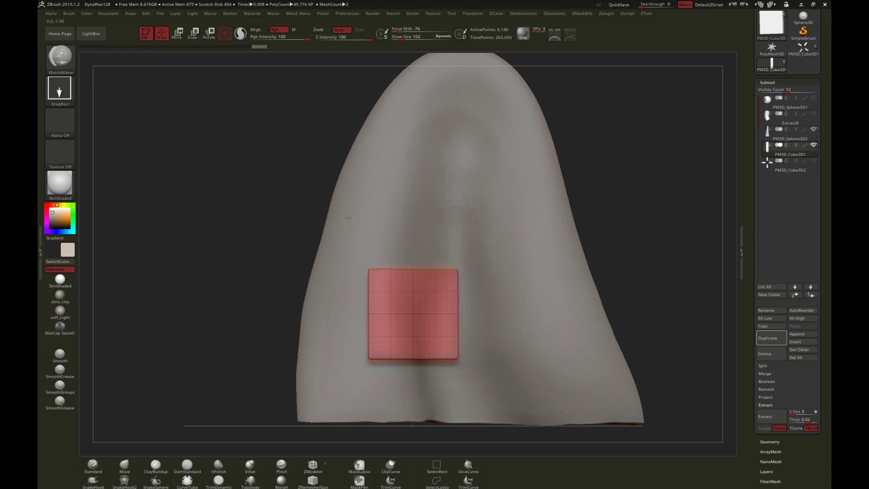
drag(301, 216, 262, 274)
right_drag(379, 333, 401, 311)
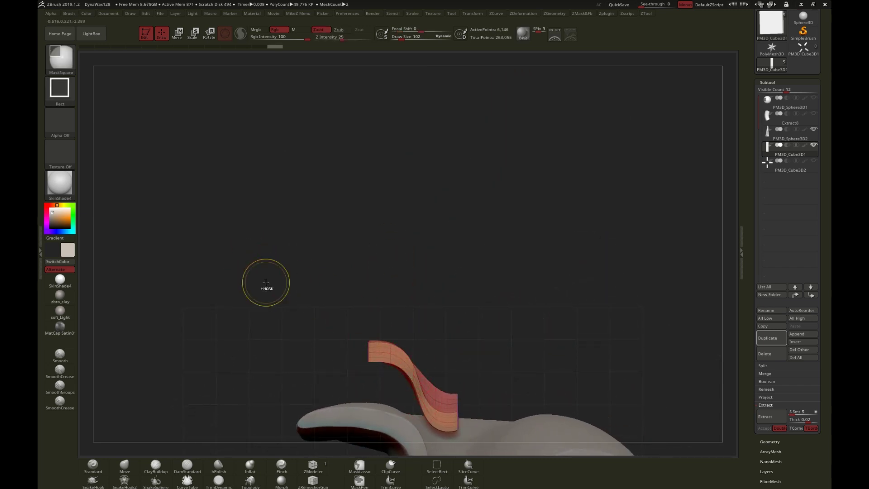
key(ctrl+z)
Rotate the panel about its vertical axis so it squarely faces a slightly angled view of the cloth.
mouse_move(303, 331)
right_down()
mouse_move(303, 271)
mouse_move(294, 279)
mouse_move(301, 253)
right_up()
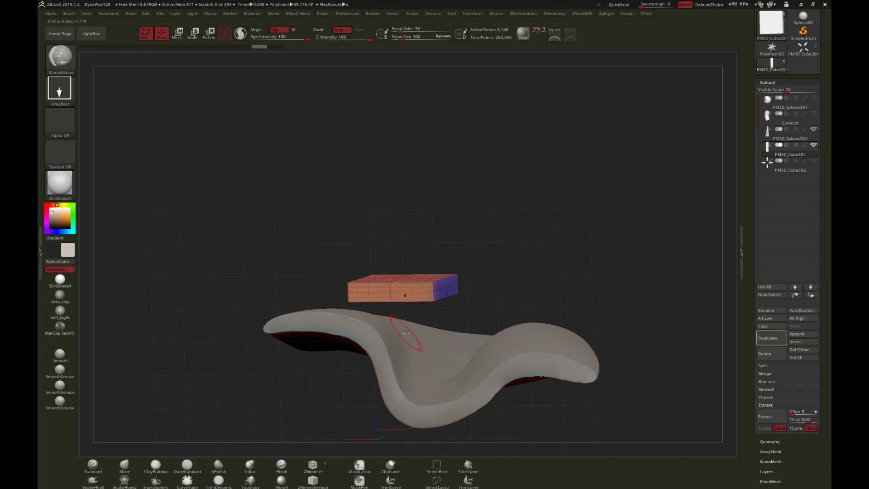
right_drag(405, 333, 335, 378)
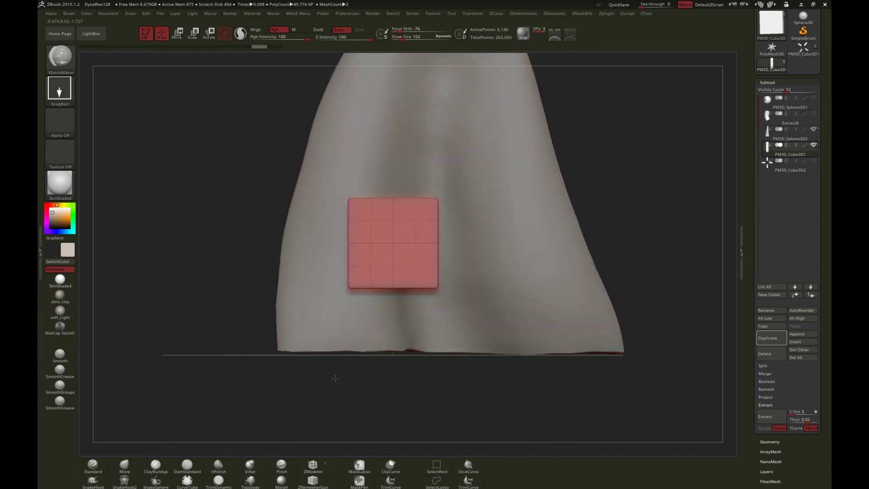
alt+right_drag(382, 330, 377, 374)
key(w)
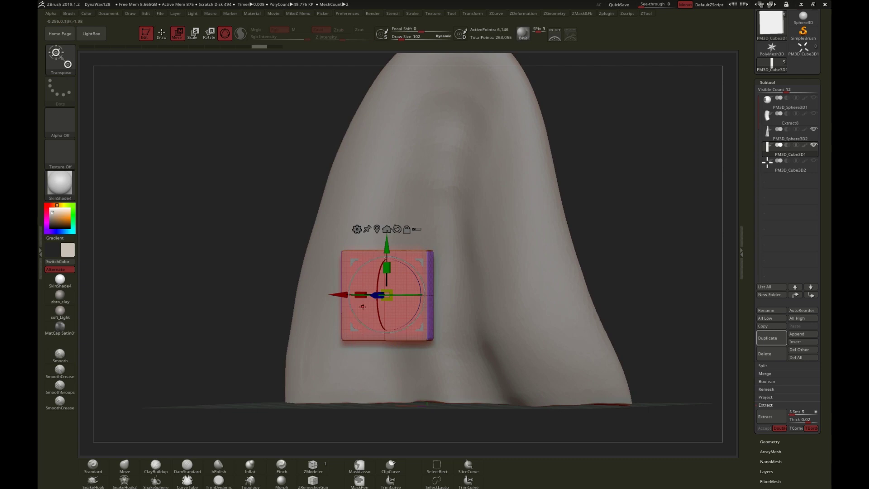
mouse_move(359, 295)
mouse_down()
mouse_move(369, 297)
mouse_move(359, 295)
mouse_up()
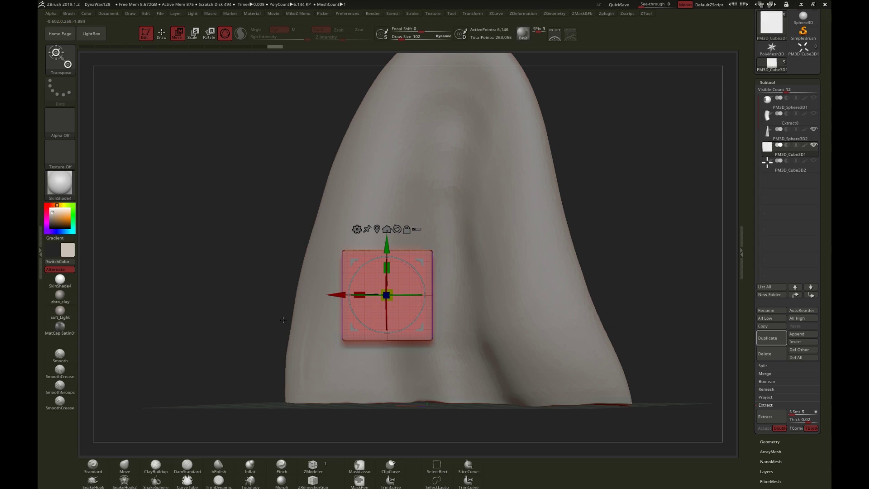
Return to Draw mode and conform the panel to the cloth's folds with the MatchMaker brush.
key(q)
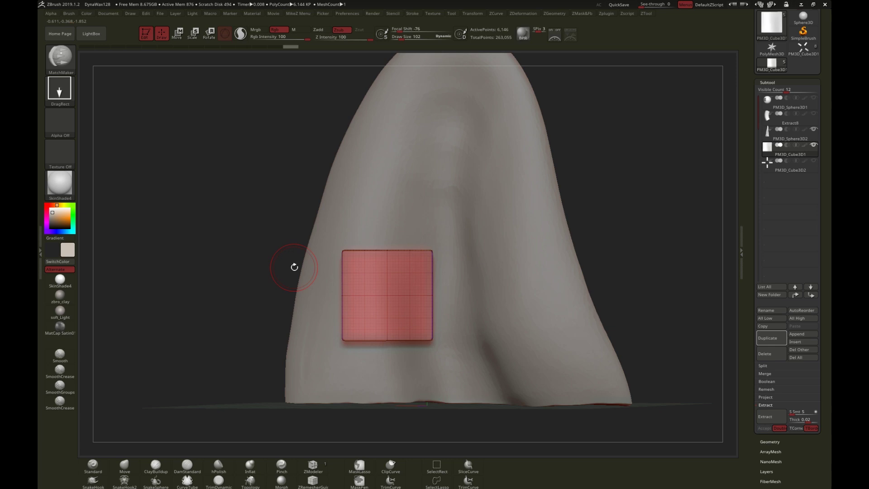
drag(249, 345, 251, 283)
drag(259, 325, 257, 381)
From the side, move the conformed panel along its Z axis closer to the cloth and return to Draw mode.
key(w)
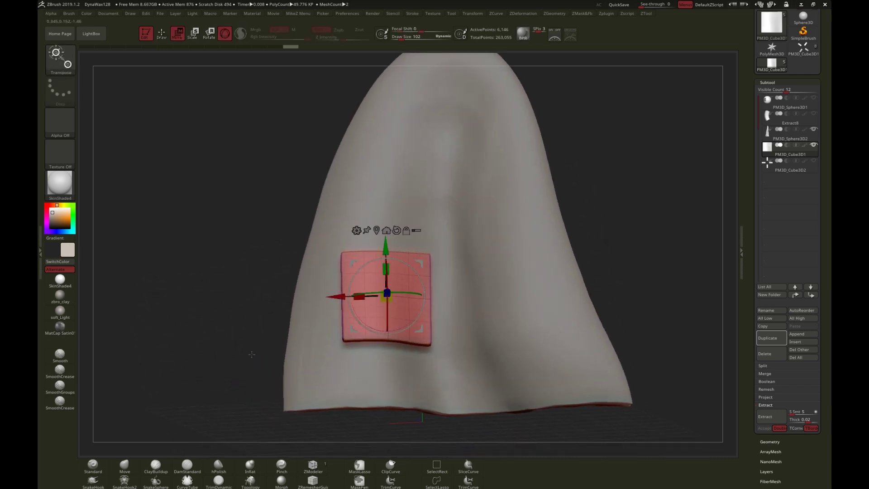
drag(239, 341, 281, 332)
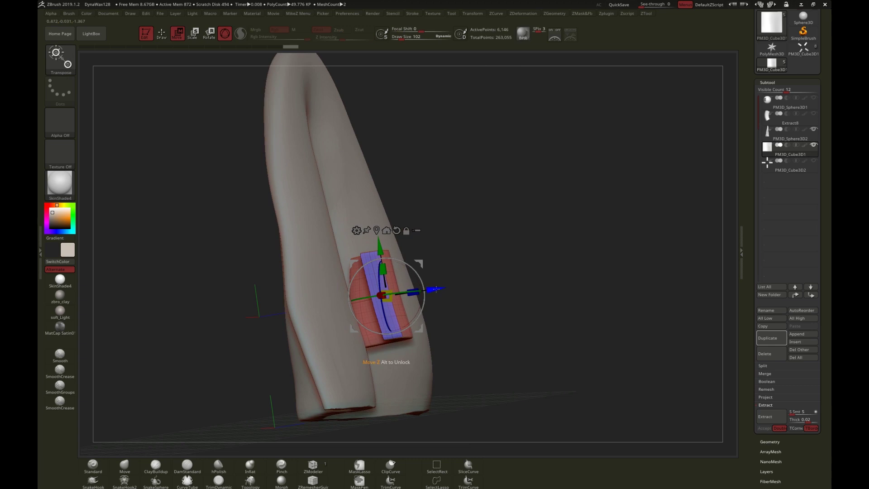
drag(435, 288, 403, 321)
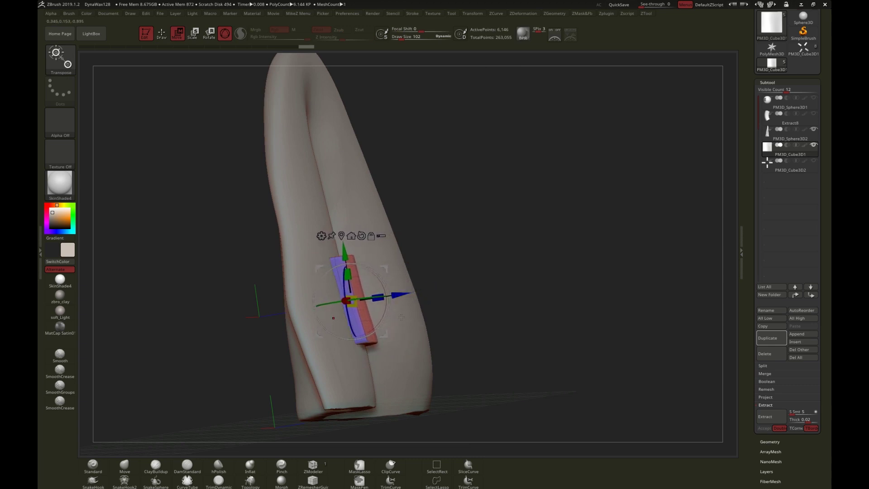
drag(267, 310, 316, 400)
key(q)
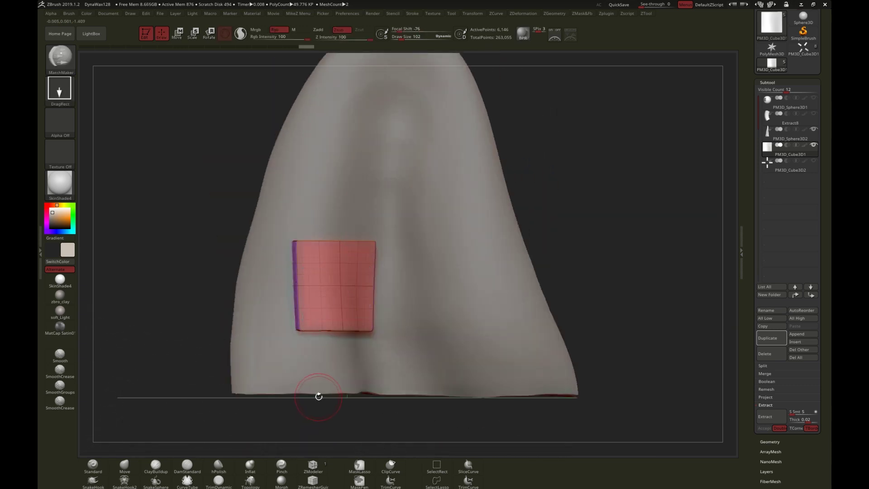
Make the straps PM3D_Cube3D2 active, center the gizmo on their unmasked mesh, and rotate them to face the angled view.
click(797, 164)
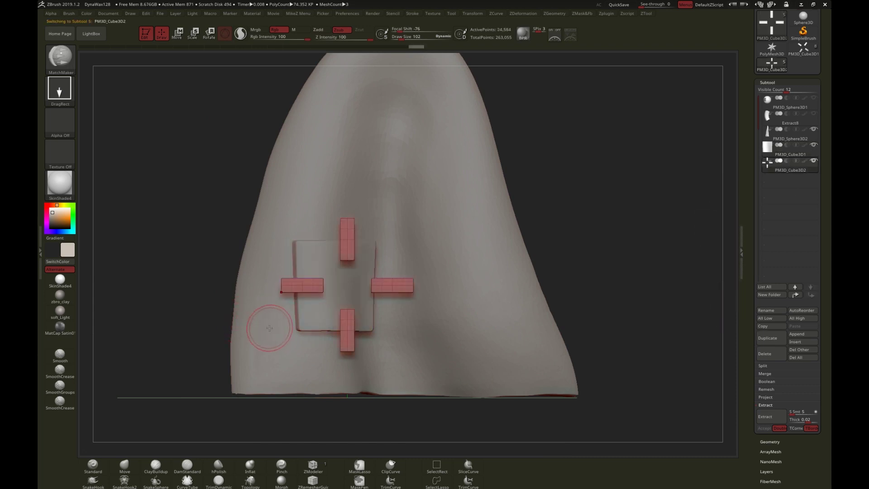
alt+drag(269, 330, 296, 352)
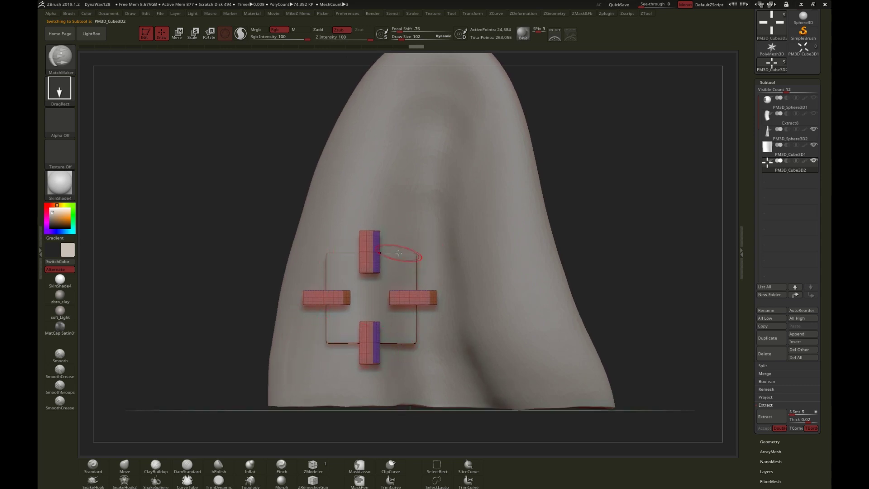
key(w)
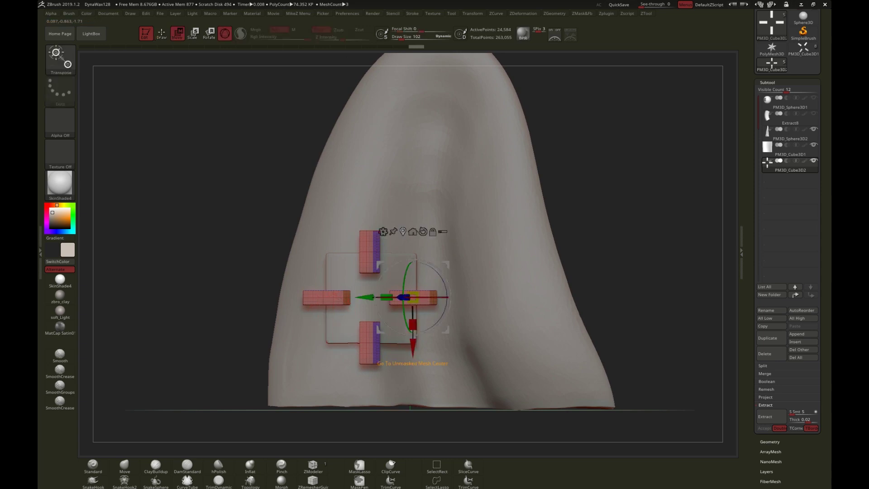
click(413, 231)
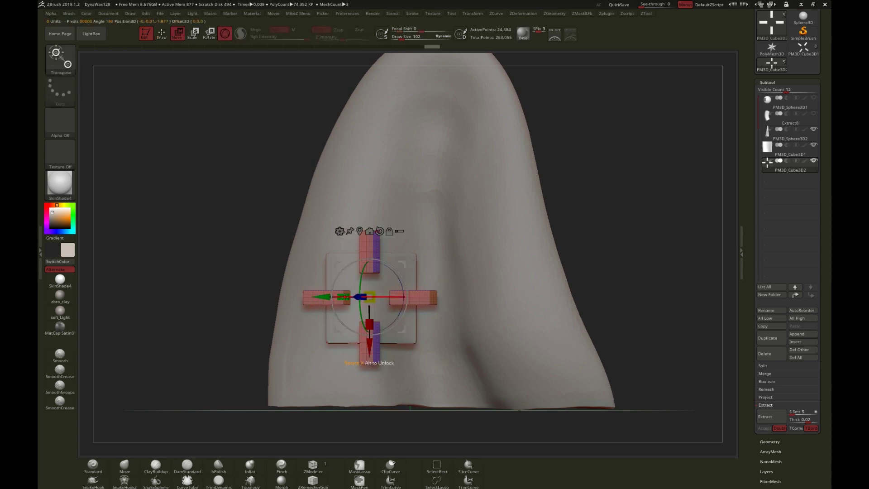
drag(345, 297, 346, 297)
drag(379, 297, 390, 296)
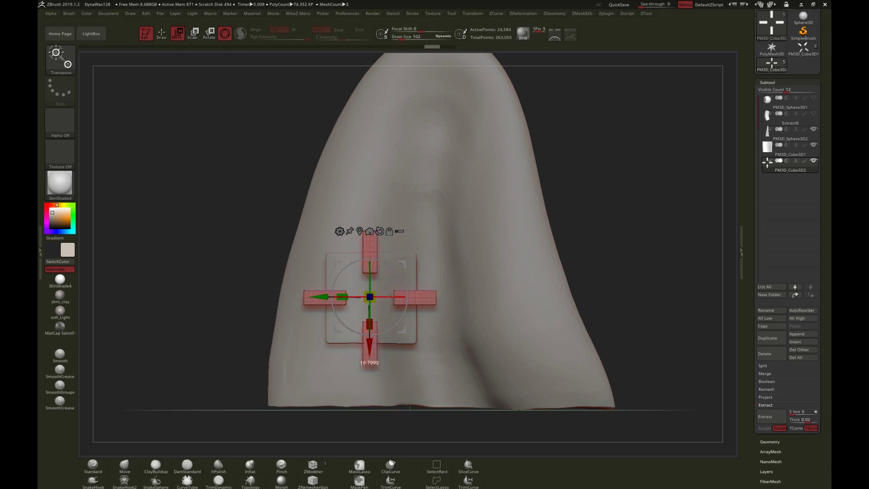
drag(391, 296, 392, 296)
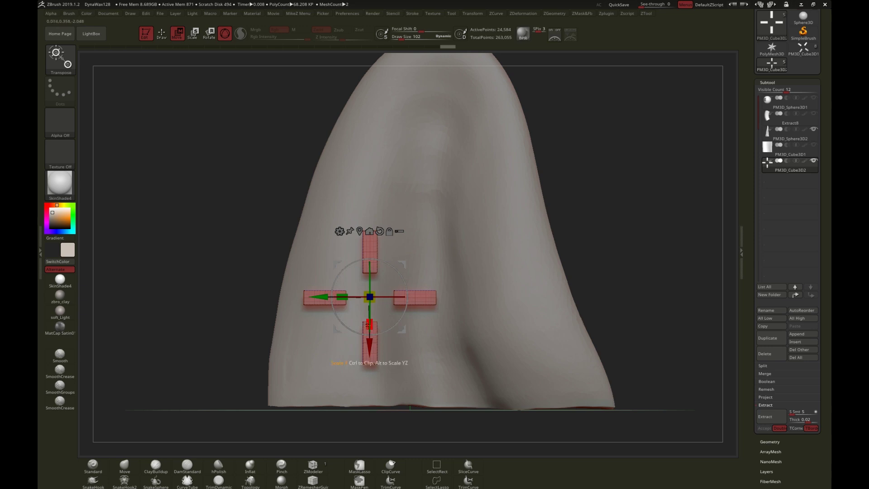
Conform the four straps to the cloth with the MatchMaker brush, keeping the panel hidden.
key(q)
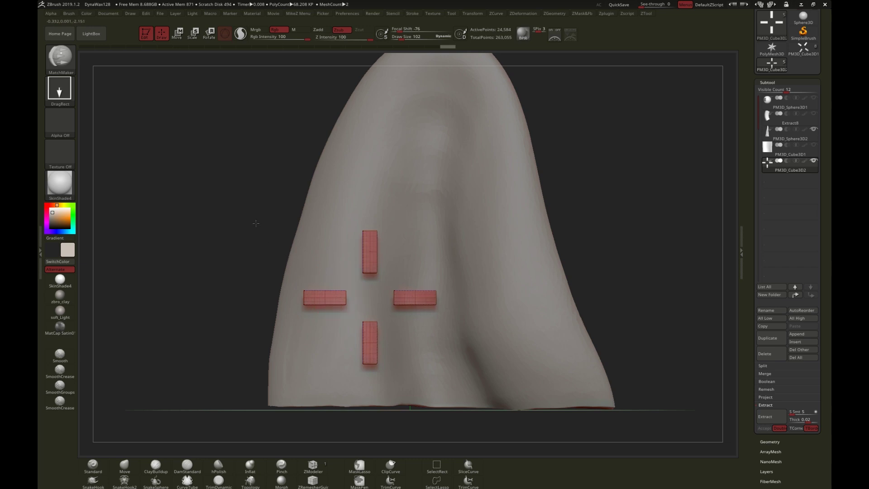
drag(266, 228, 290, 273)
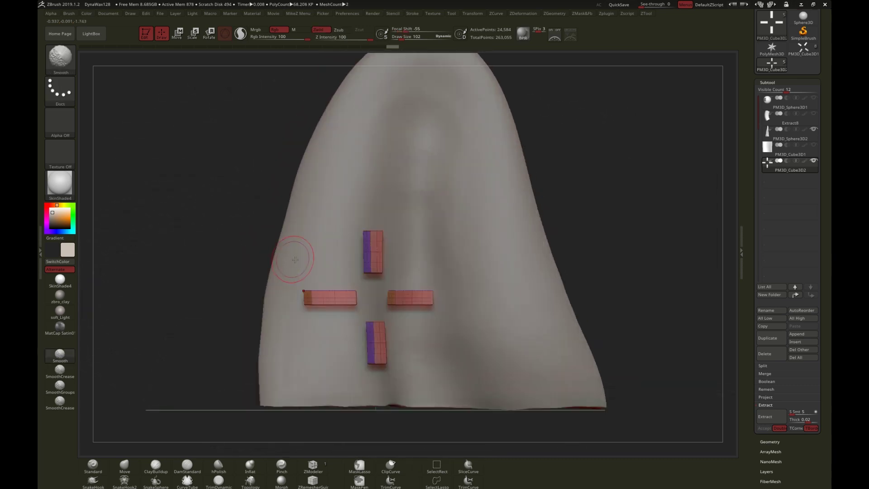
Show the panel PM3D_Cube3D1 again and move the conformed straps along Z onto it, returning to Draw mode.
key(w)
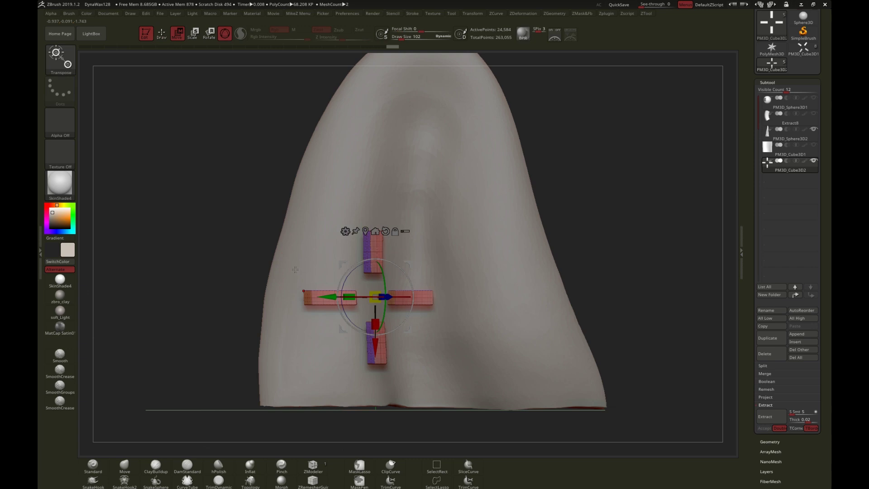
click(813, 145)
drag(229, 266, 256, 261)
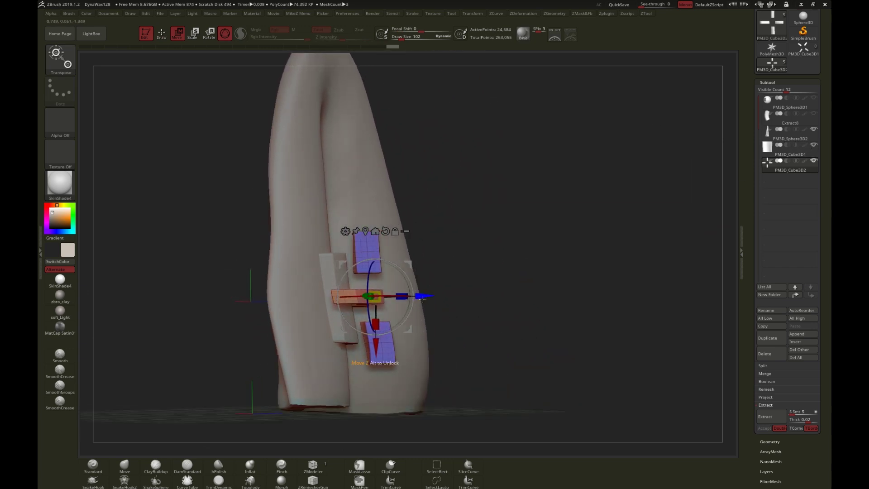
drag(427, 296, 395, 331)
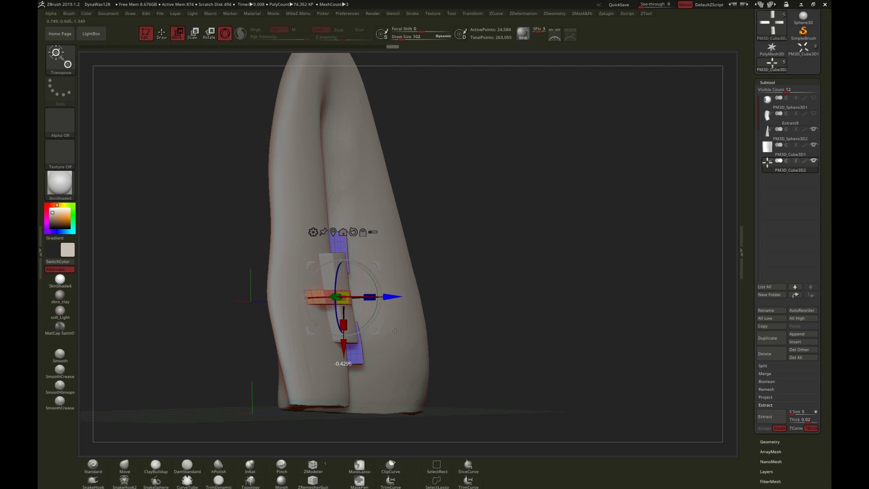
drag(262, 316, 227, 317)
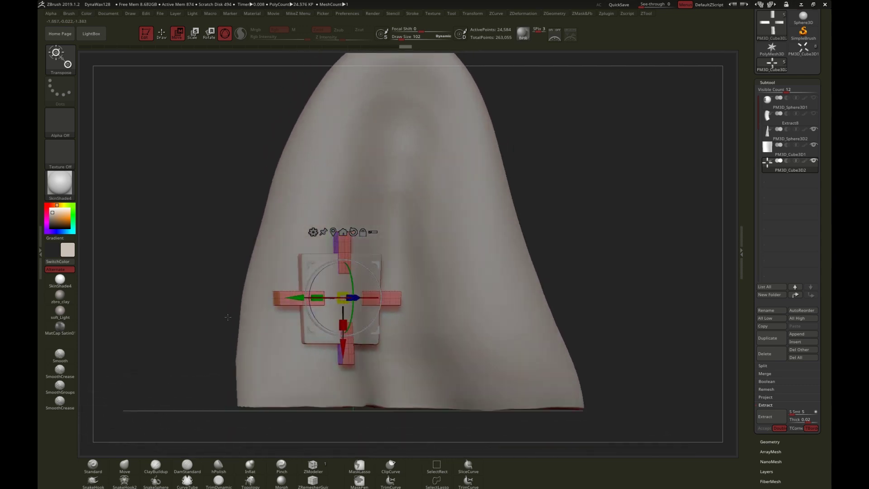
key(q)
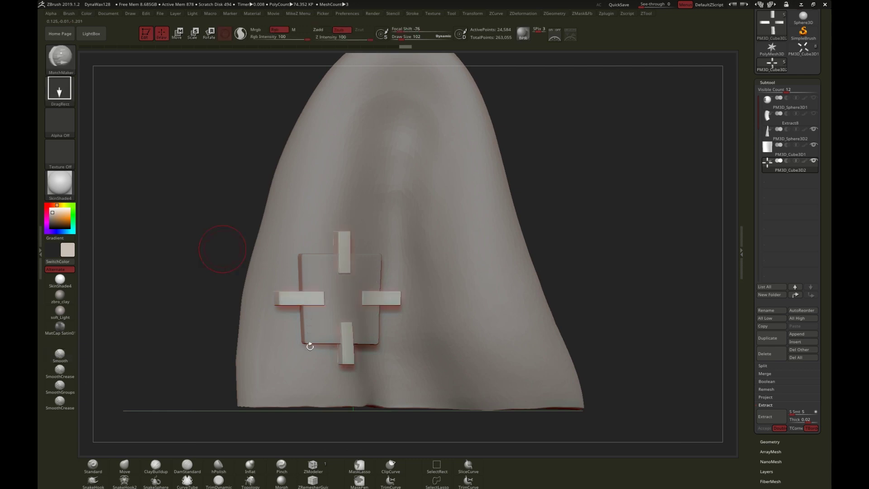
Examine from several angles how the panel and straps follow the folds of the cloth.
alt+drag(222, 249, 336, 391)
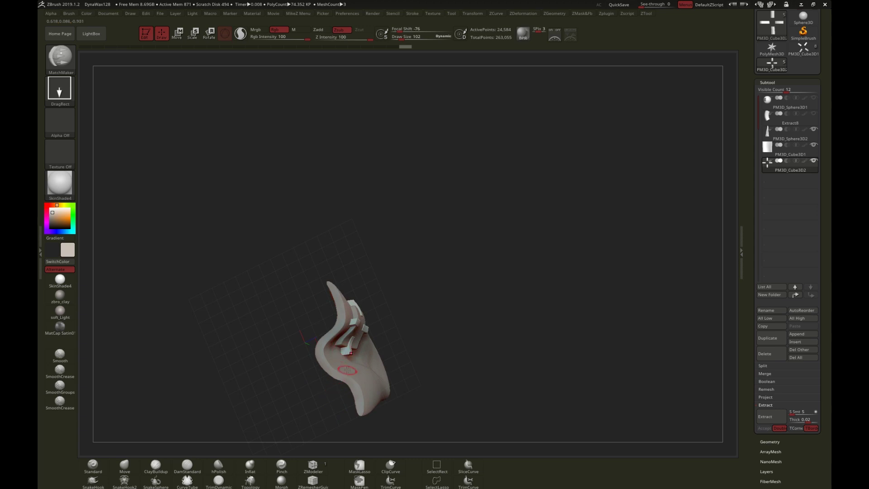
mouse_move(347, 360)
mouse_down()
mouse_move(298, 329)
mouse_move(352, 385)
mouse_up()
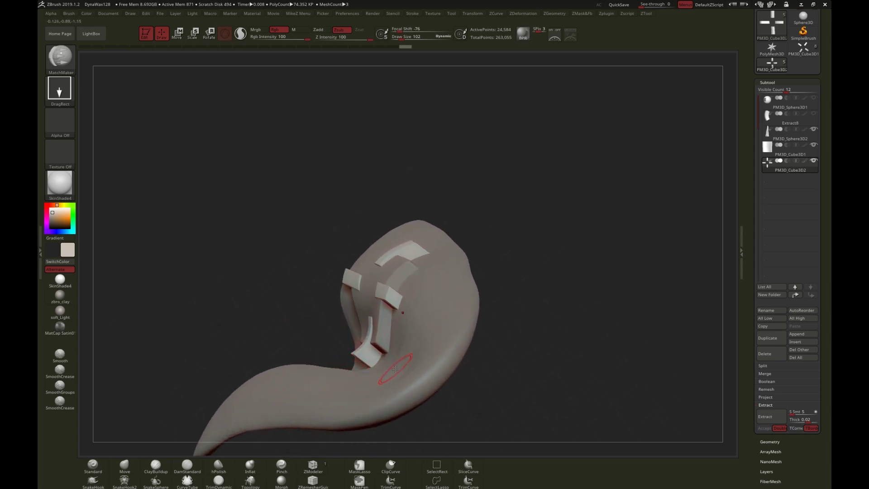
right_drag(394, 385, 356, 331)
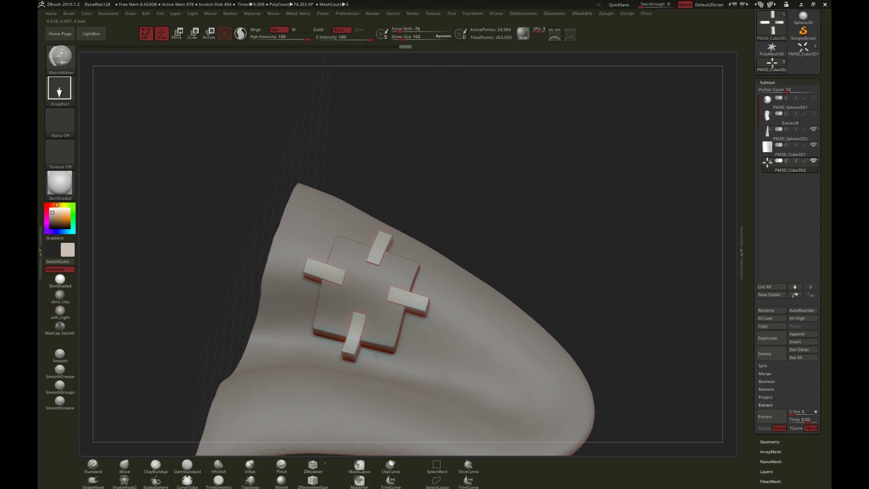
drag(376, 354, 343, 321)
alt+right_drag(321, 270, 288, 287)
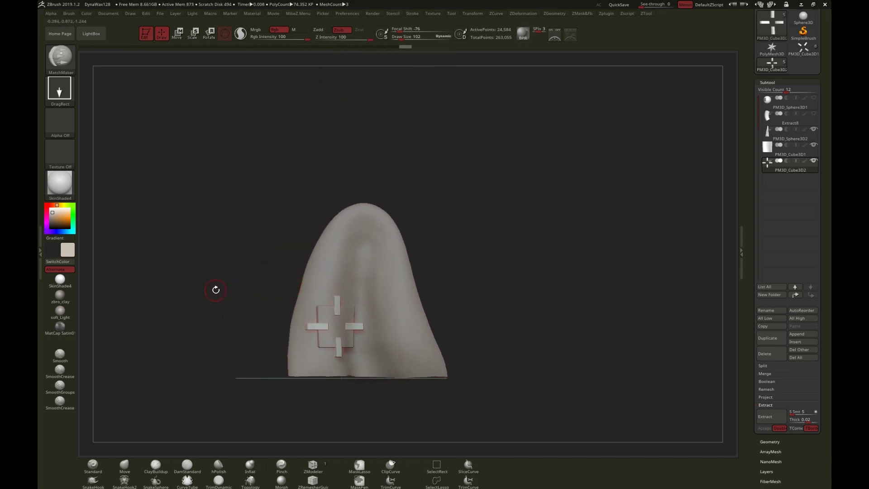